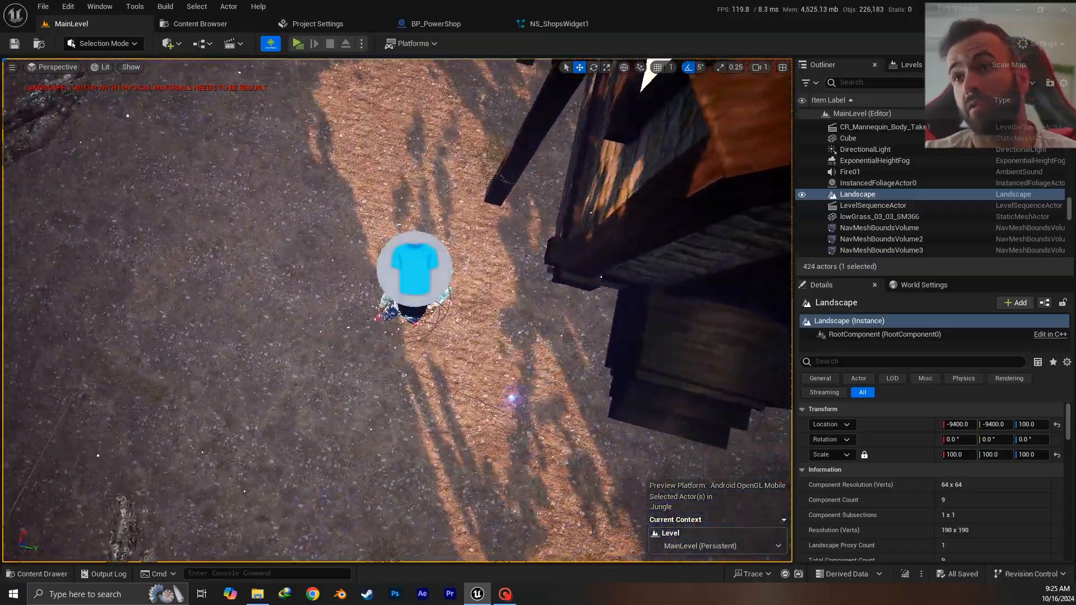
- Examine the T-shirt icon above the shop character in the main level from several angles
right_drag(398, 311, 516, 213)
right_drag(408, 365, 414, 364)
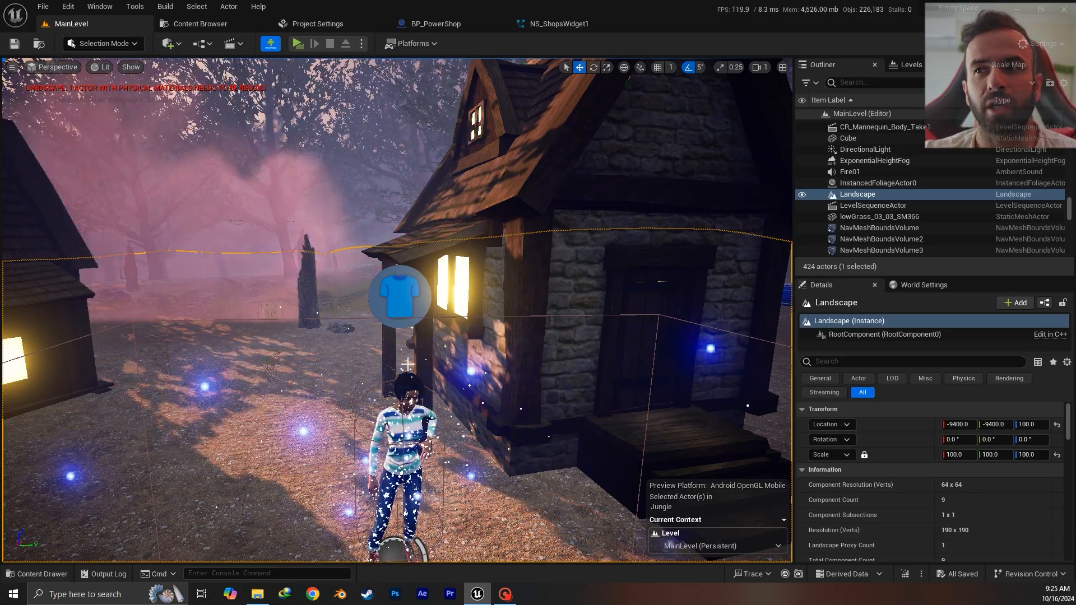
mouse_move(408, 365)
right_down()
mouse_move(443, 367)
mouse_move(416, 365)
mouse_move(399, 384)
right_up()
right_drag(428, 314, 442, 320)
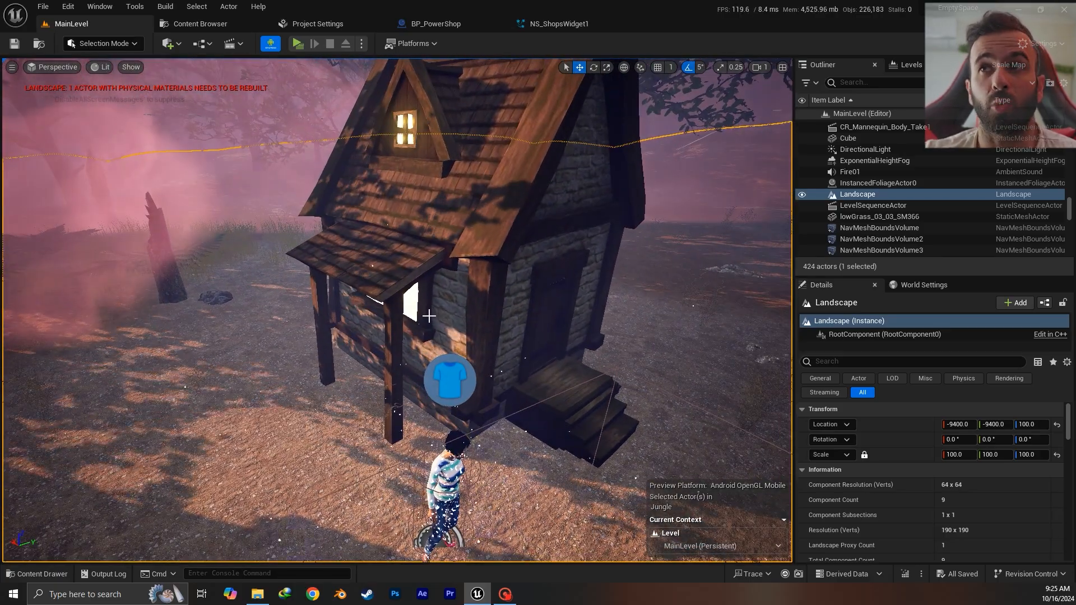
- Open the BP_PowerShop blueprint and look up the Widget component among the addable components
click(436, 24)
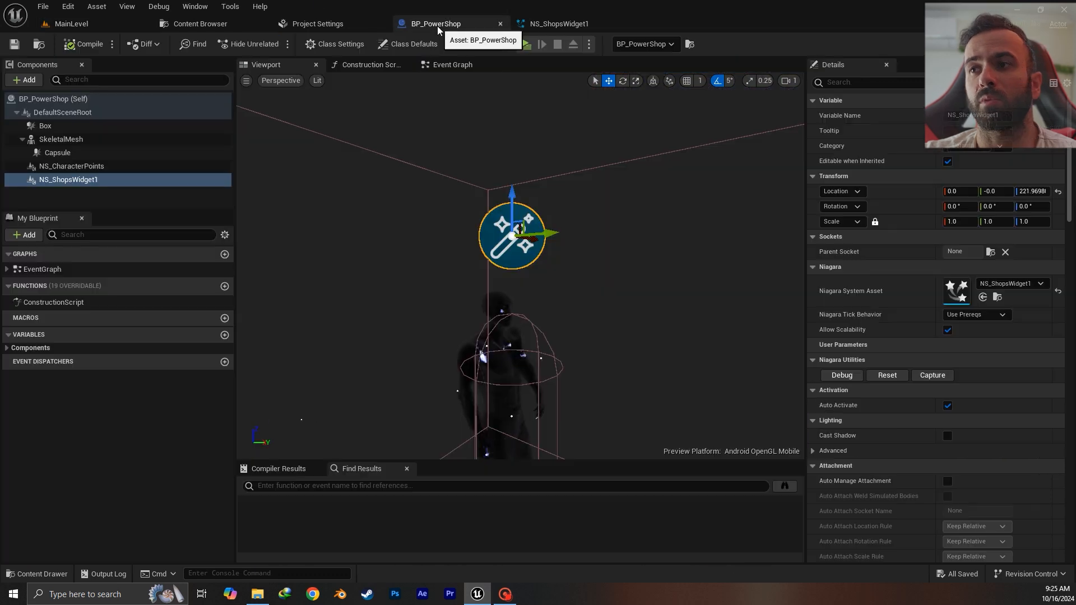
click(32, 80)
text(widg)
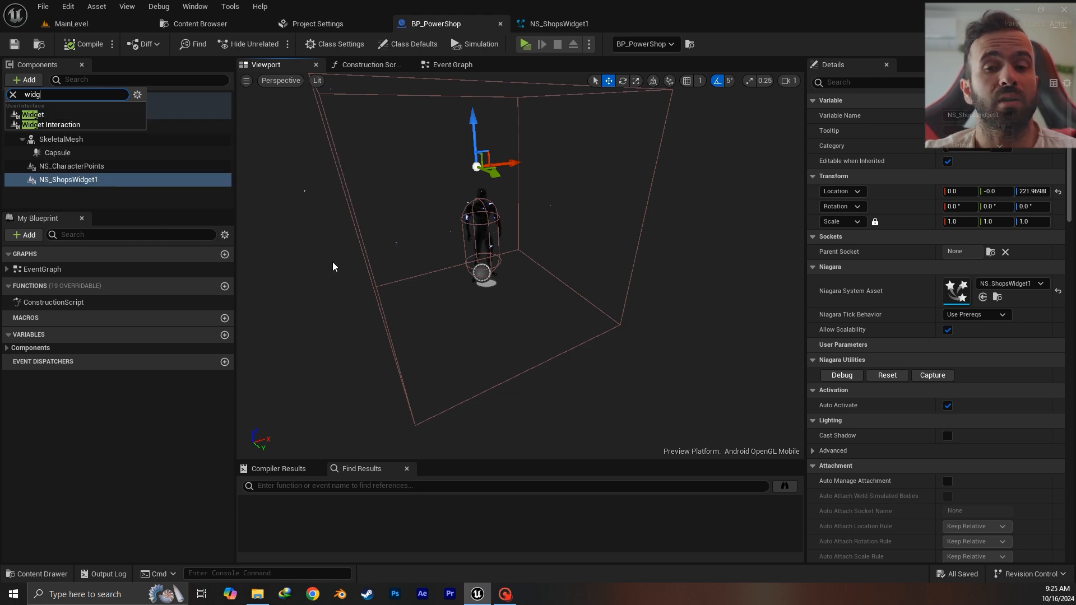
right_drag(333, 262, 322, 250)
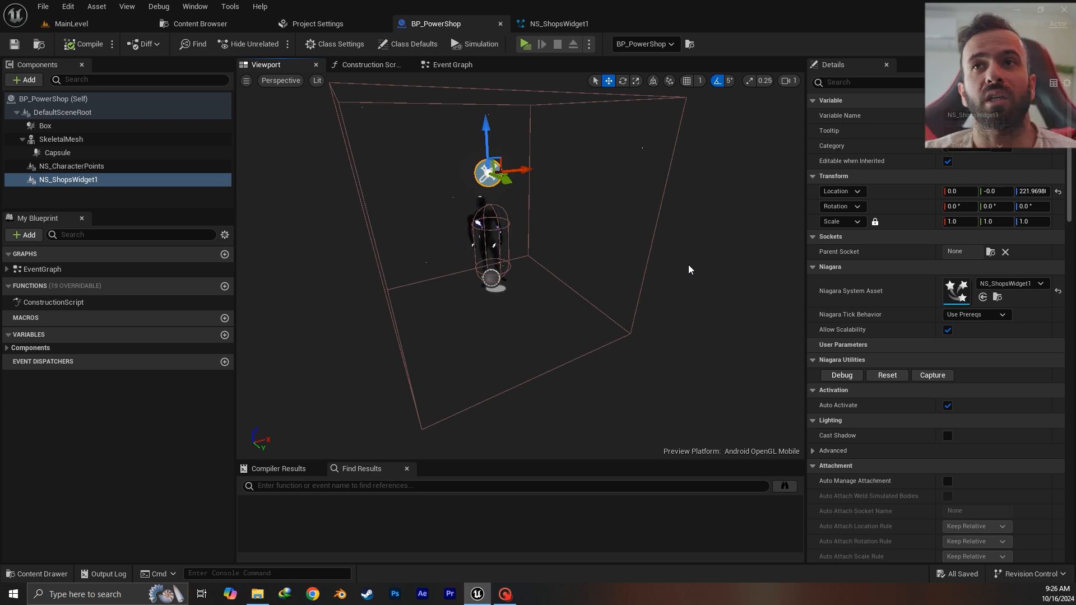
- Return to the main level and examine the T-shirt icon from above and farther away
click(78, 24)
right_drag(446, 236, 539, 280)
right_drag(447, 269, 427, 258)
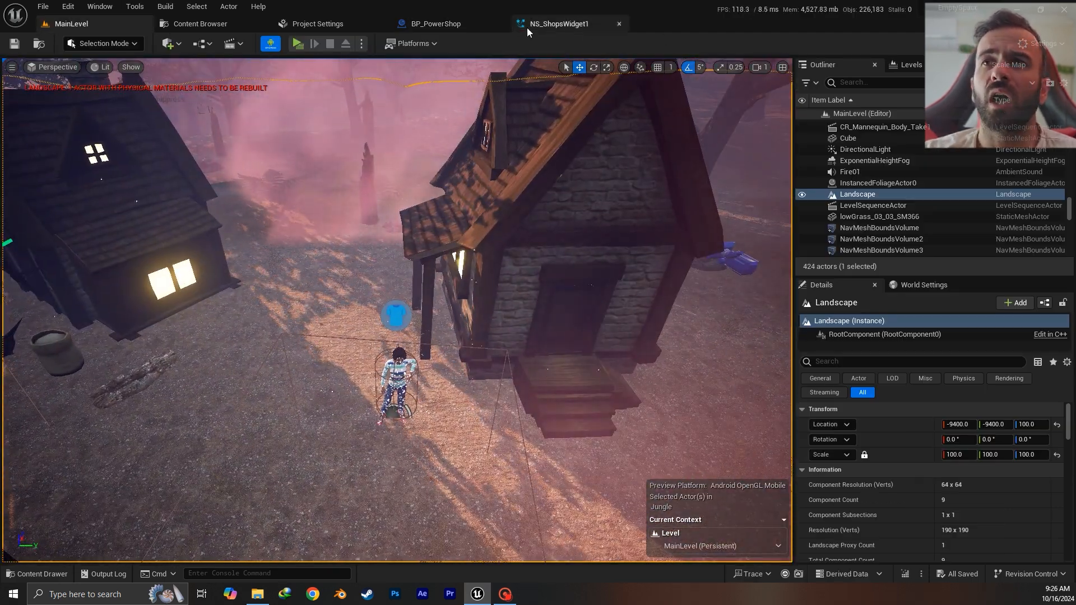
- In the folder containing NS_ShopsWidget1, try creating a Niagara System from the Single Looping Particle emitter template, and cancel the creation
click(546, 23)
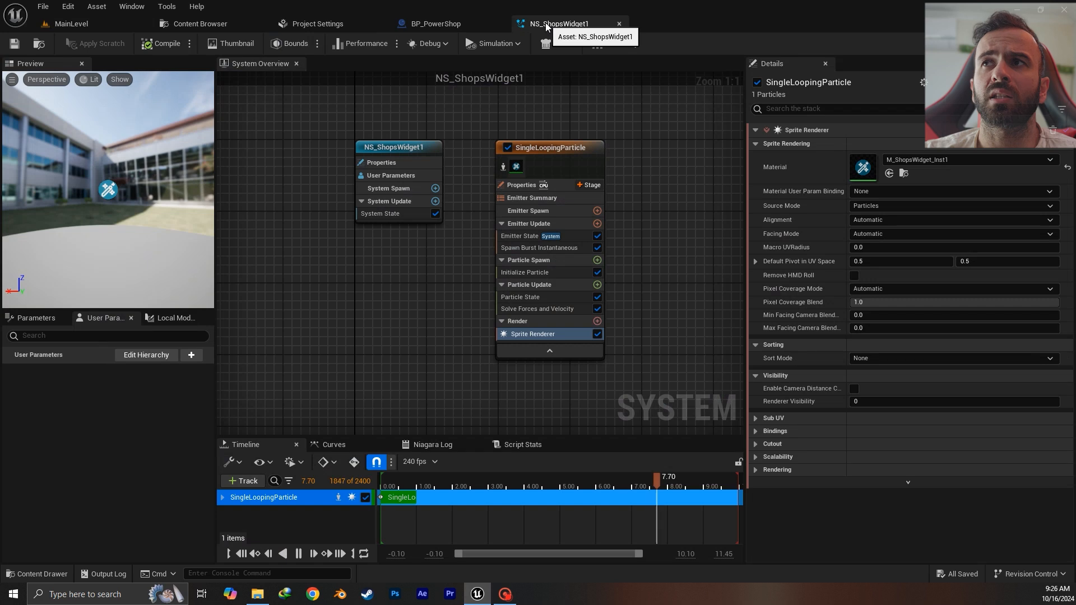
click(39, 45)
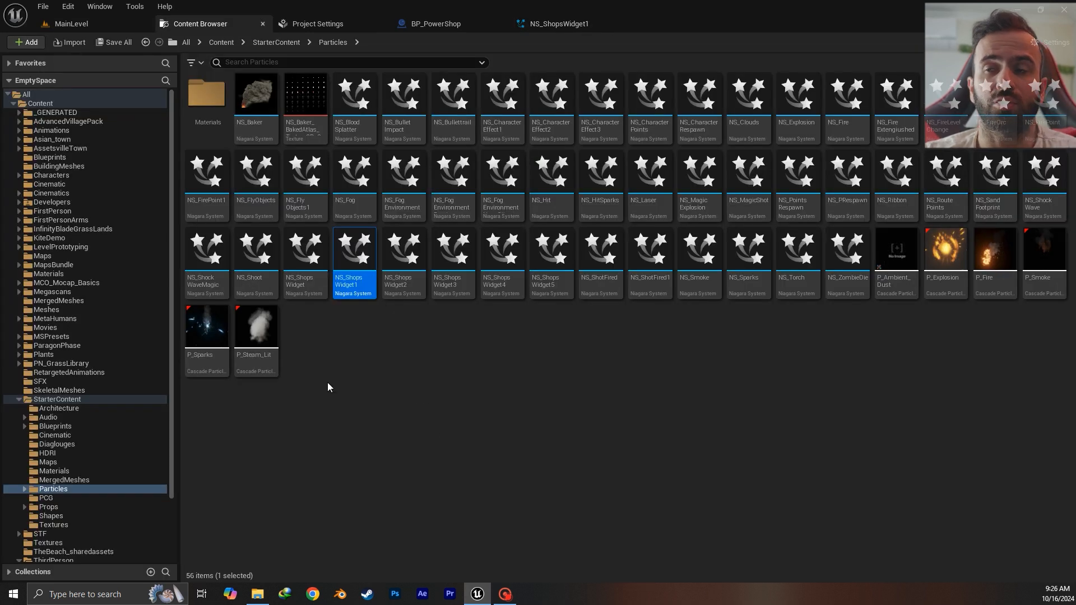
right_click(343, 343)
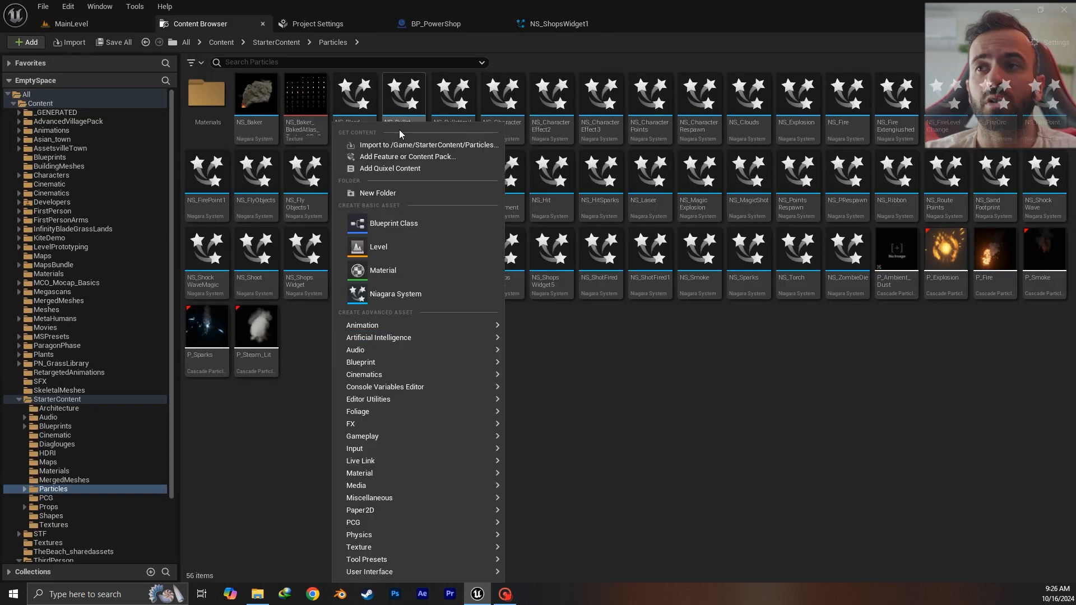
right_click(620, 370)
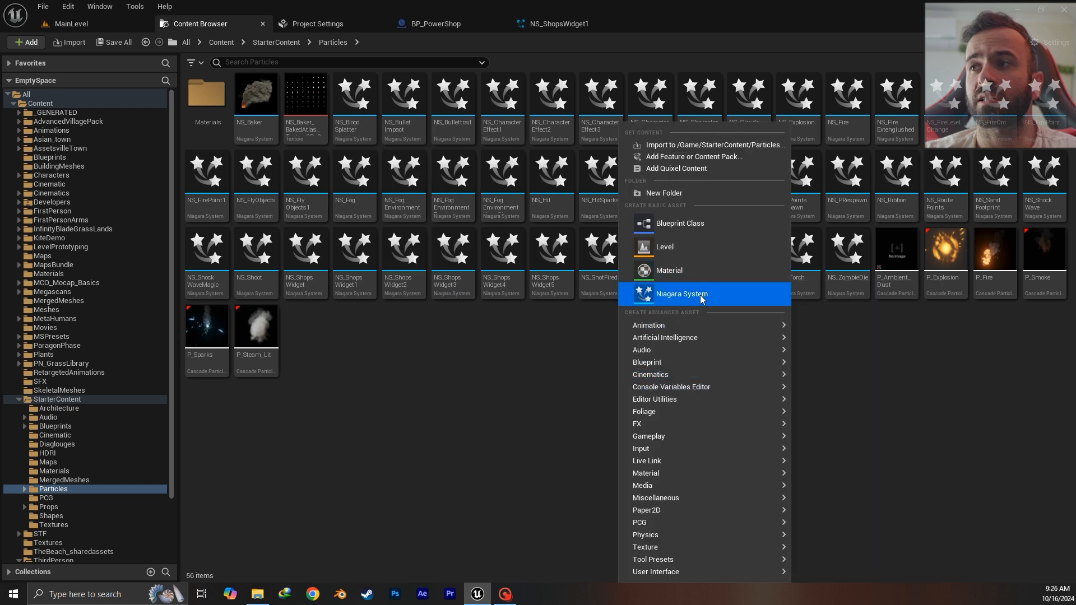
click(677, 298)
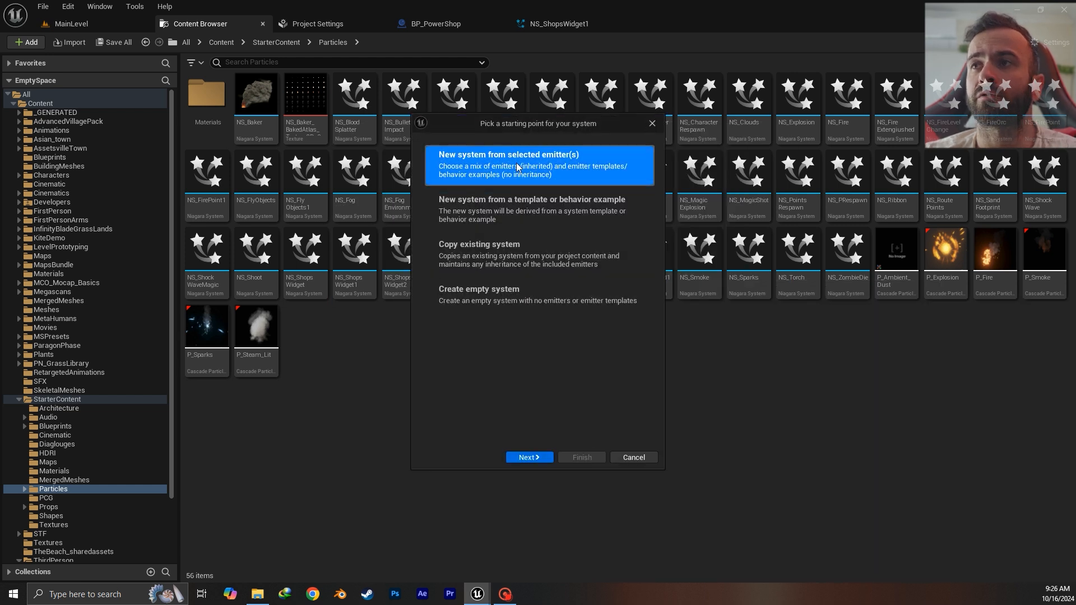
click(532, 458)
scroll(531, 326, down, 6)
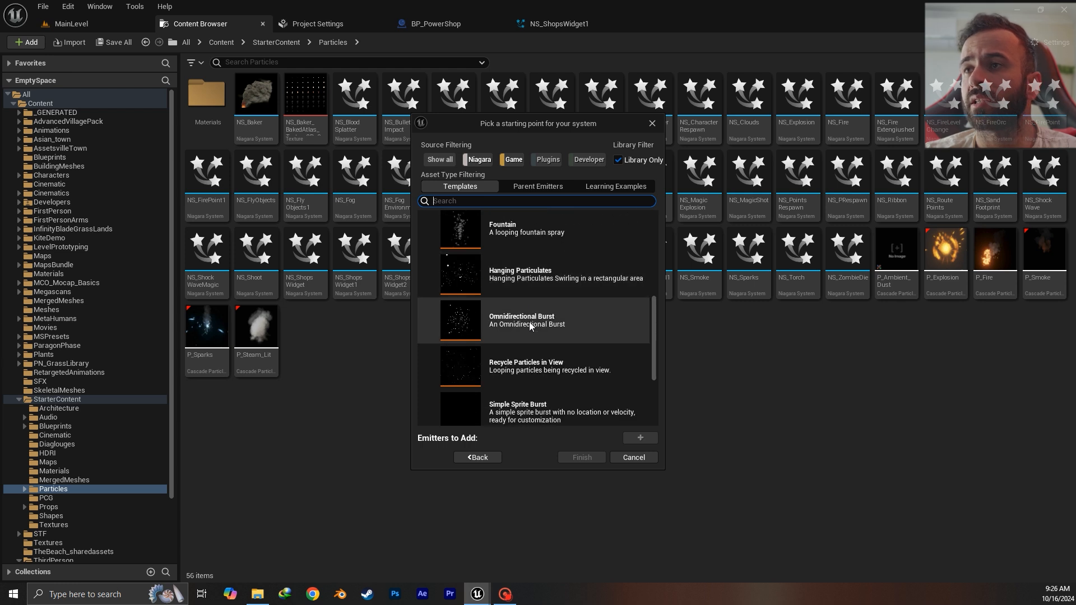
scroll(499, 389, down, 2)
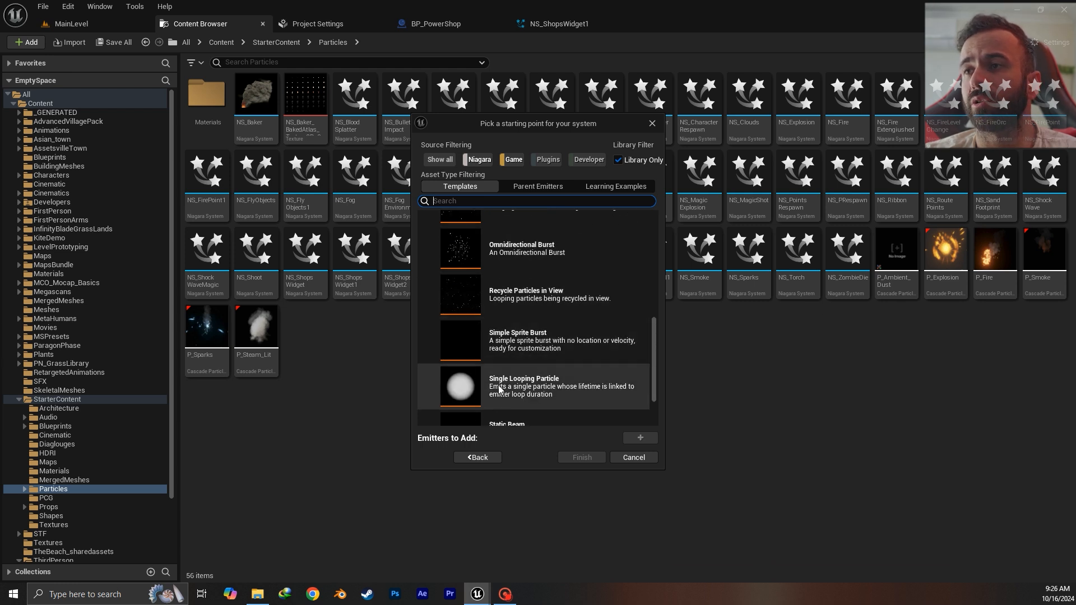
click(523, 392)
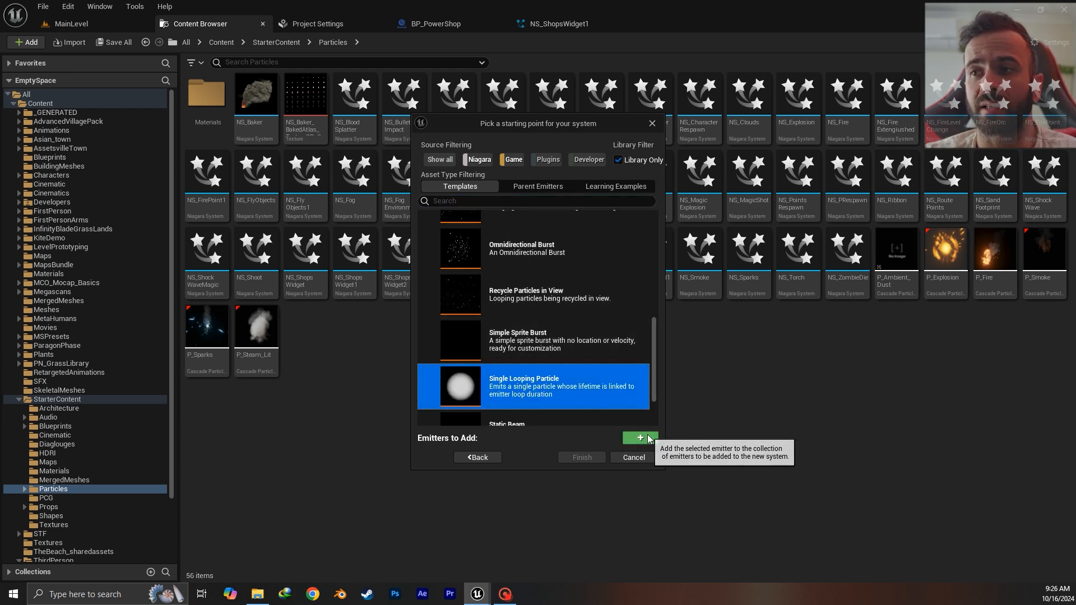
click(640, 438)
click(638, 460)
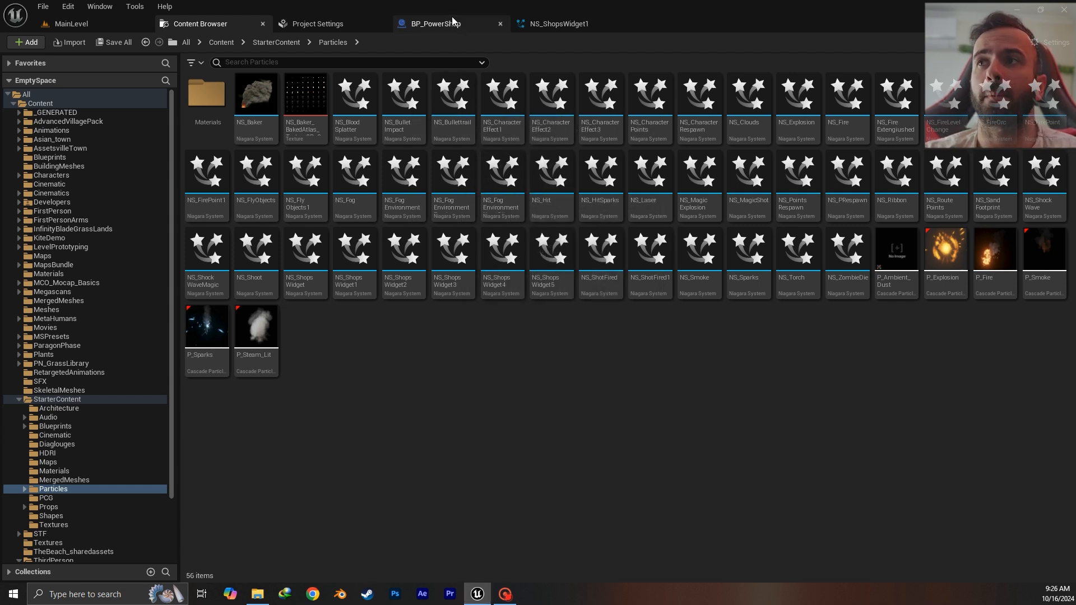
- Locate the Sprite Renderer material of NS_ShopsWidget1 in the Content Browser and open the M_ShopsWidget material
click(559, 25)
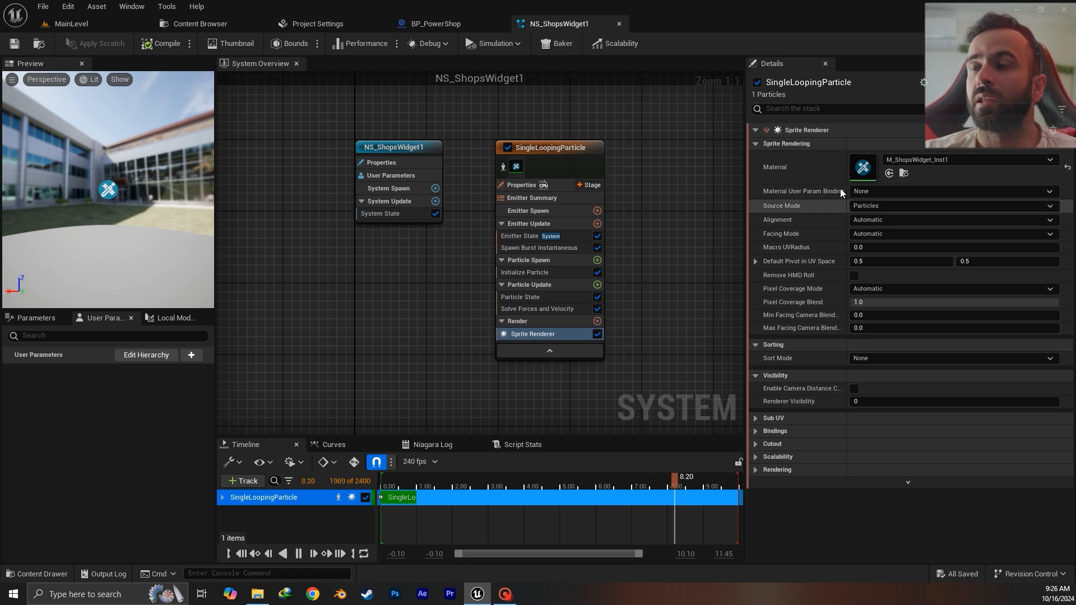
click(902, 174)
click(982, 487)
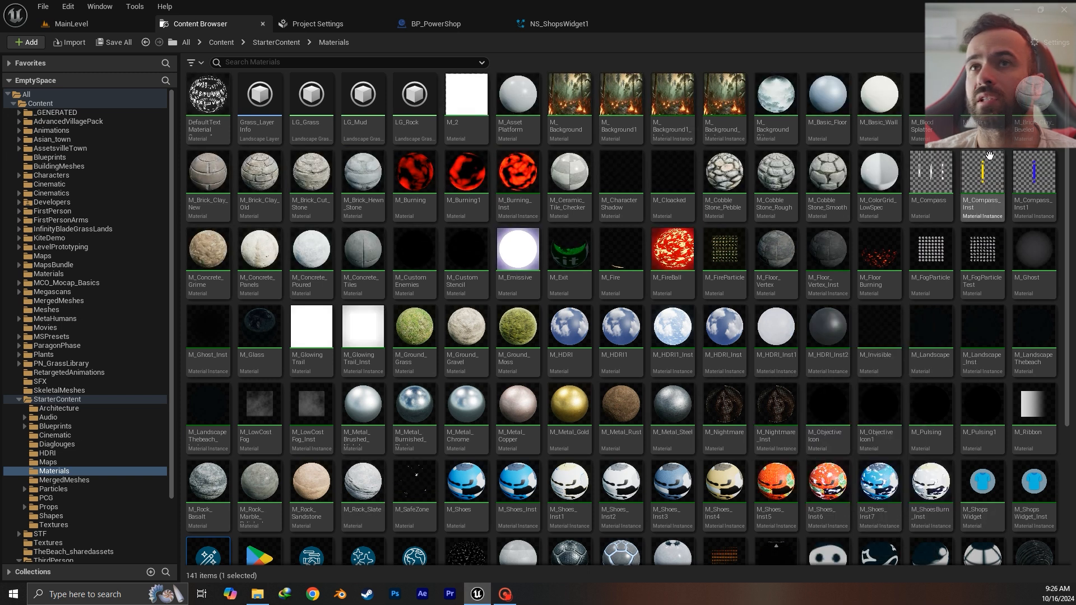
click(26, 42)
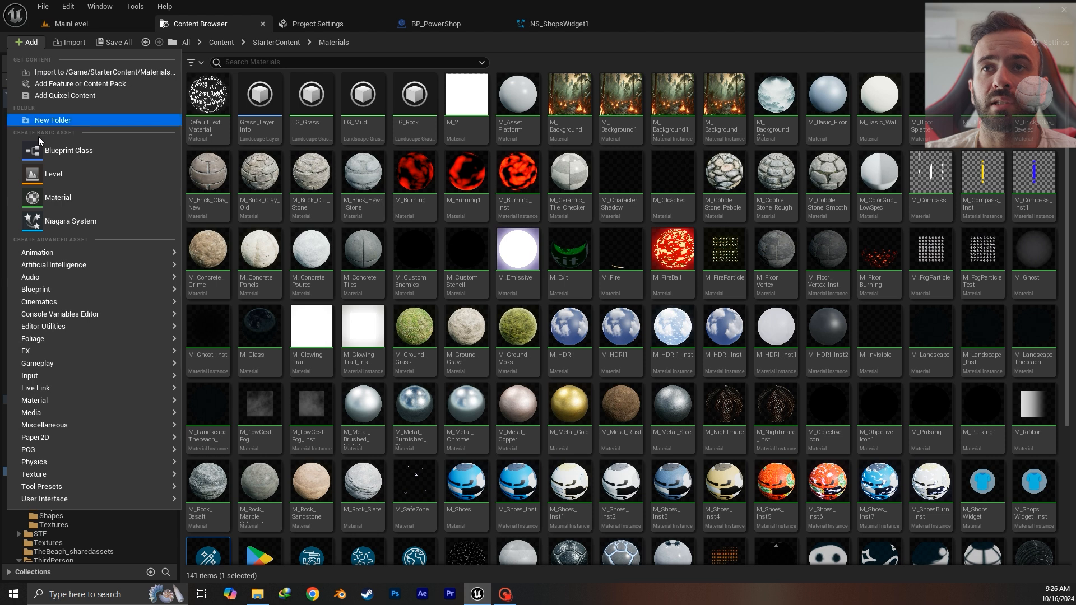
click(985, 488)
double_click(985, 488)
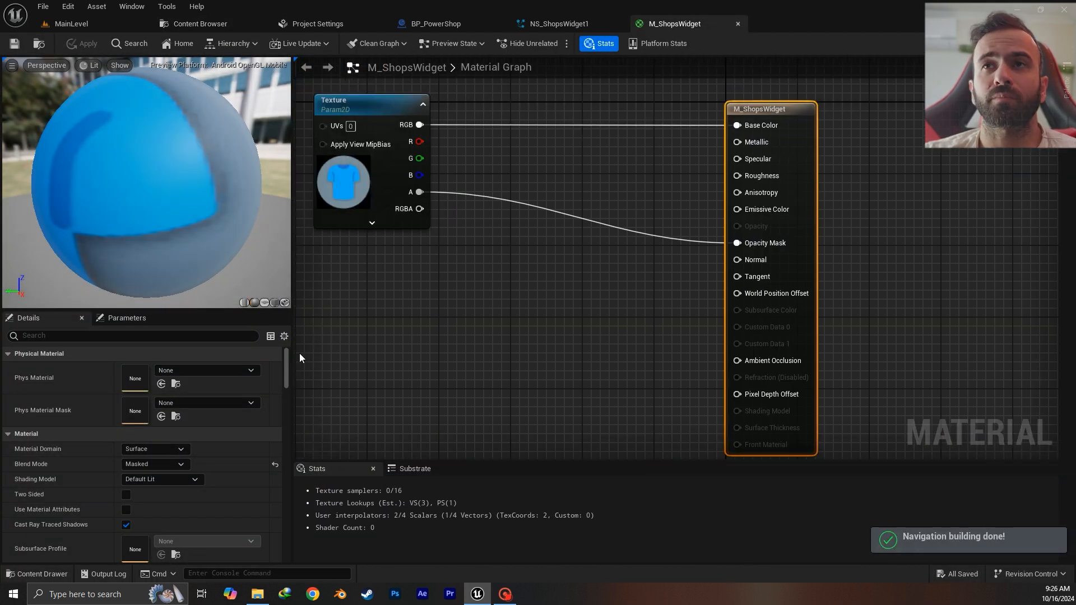
- Check the T-shirt icon in the main level, and inspect the Texture parameter node in the M_ShopsWidget graph
click(71, 24)
right_drag(429, 293, 463, 216)
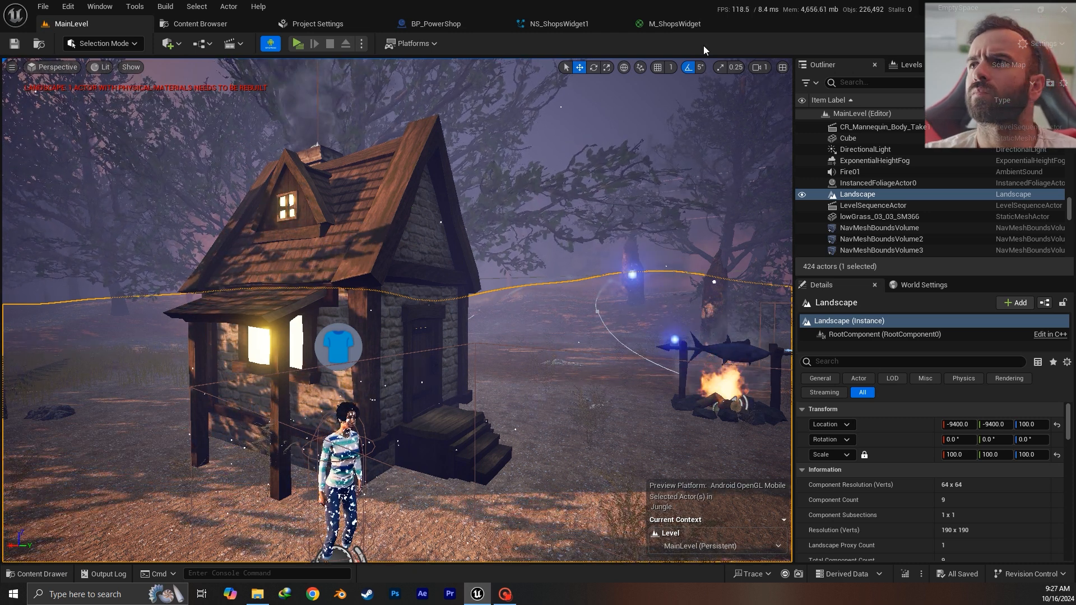
click(667, 27)
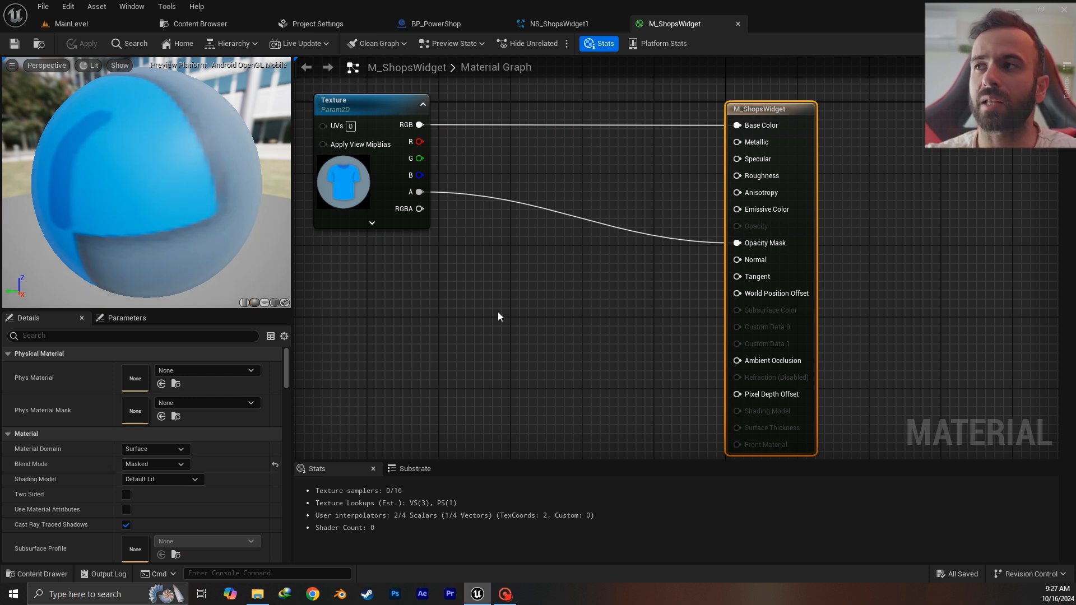
right_drag(657, 238, 915, 256)
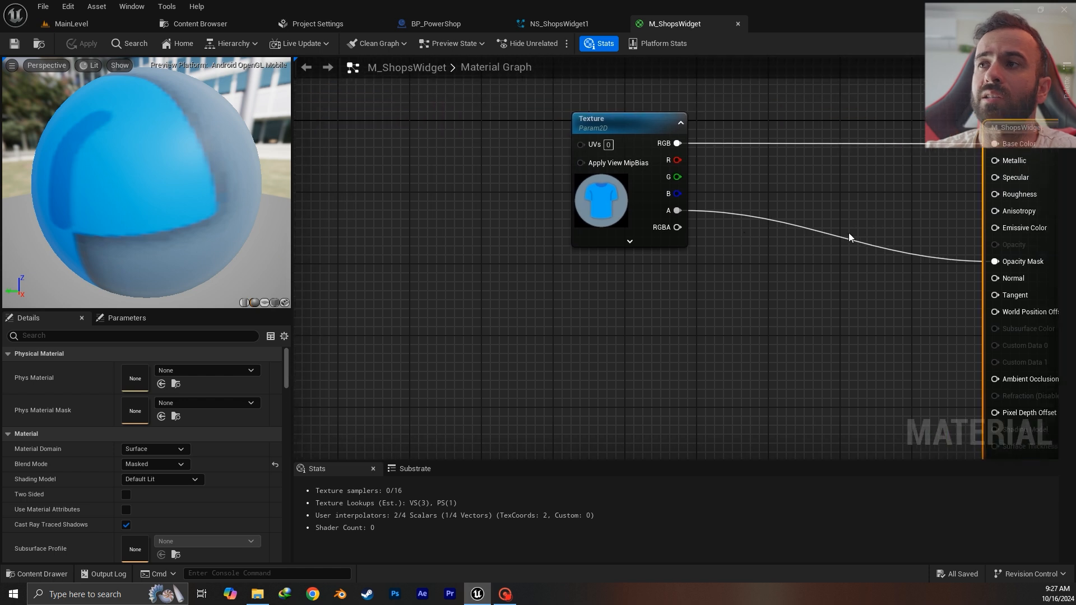
click(631, 202)
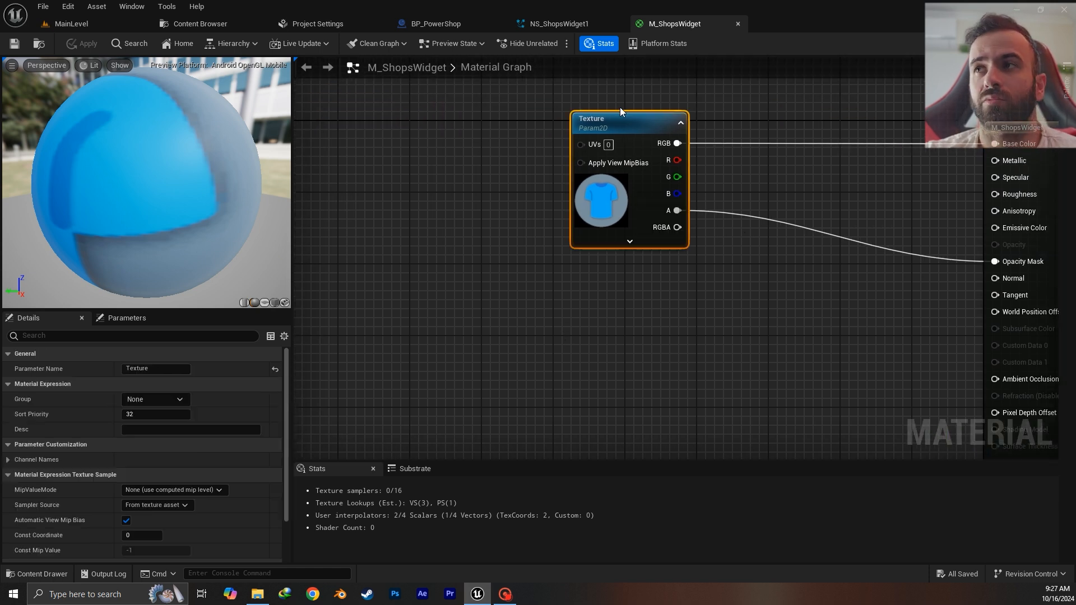
right_click(613, 126)
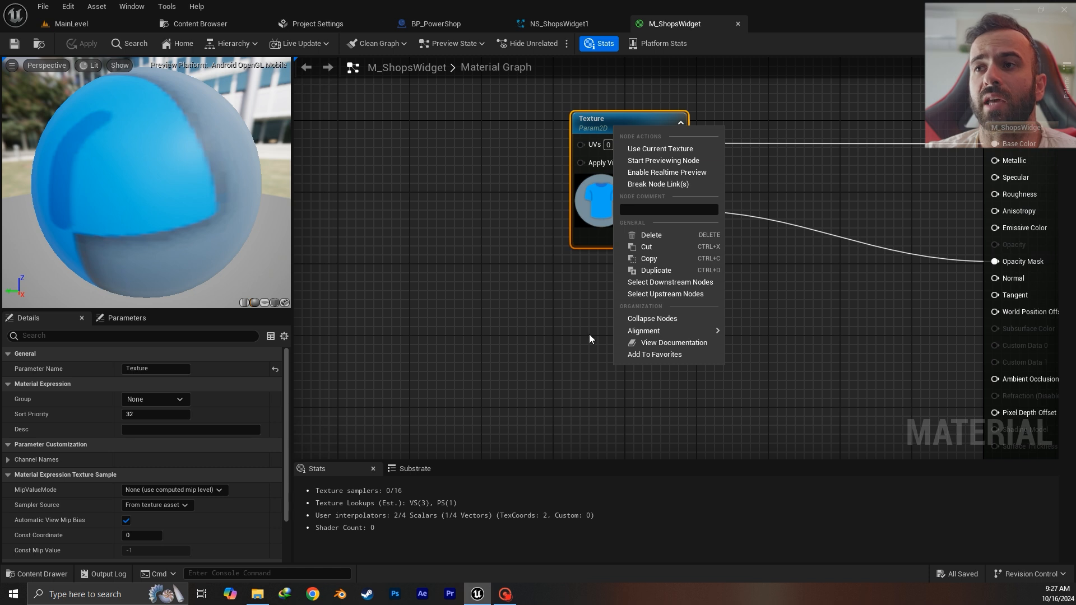
right_drag(589, 340, 541, 319)
- Try adding a TextureSample node converted to a parameter named T below the Texture node, and delete it
right_click(518, 296)
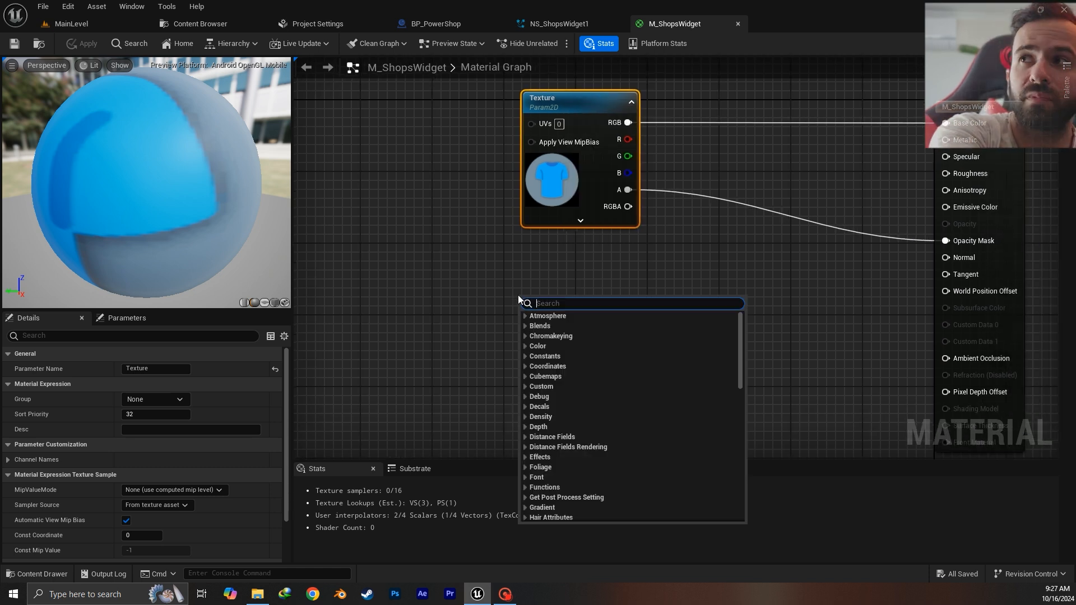
text(texture)
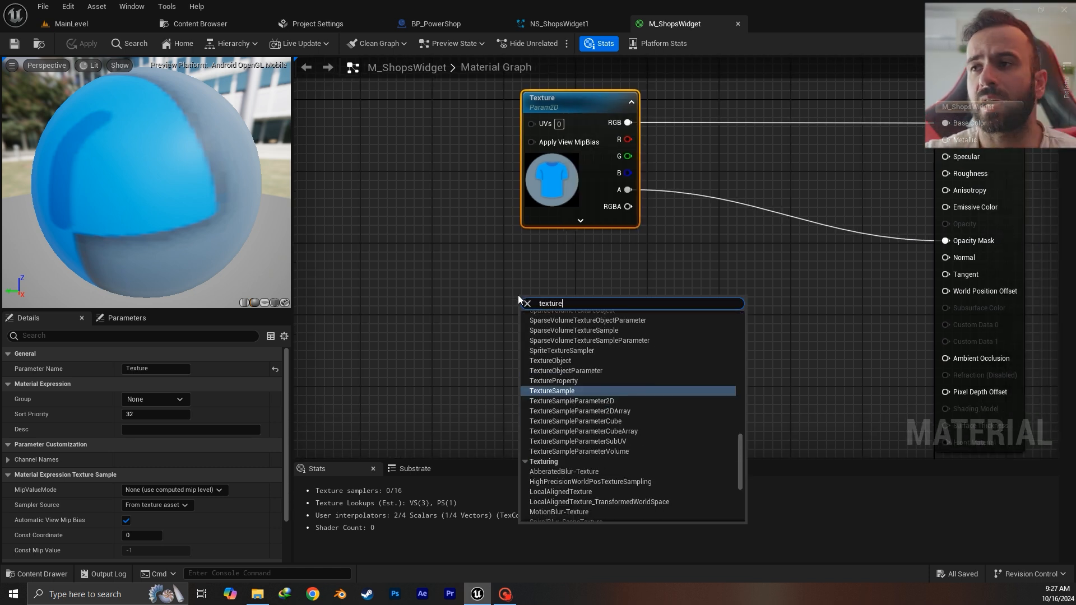
click(573, 391)
right_click(565, 300)
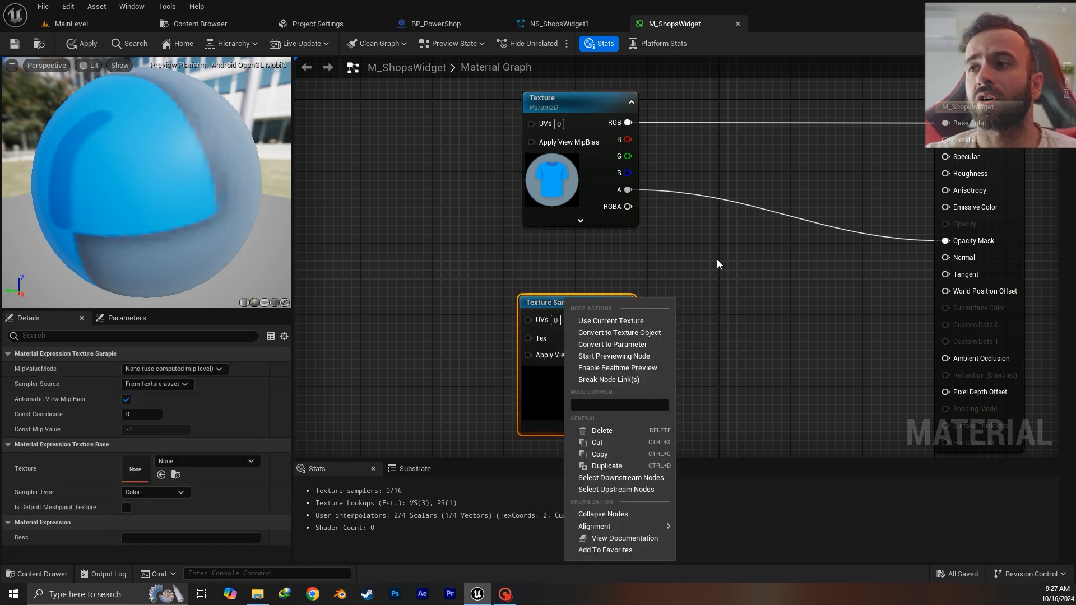
click(641, 349)
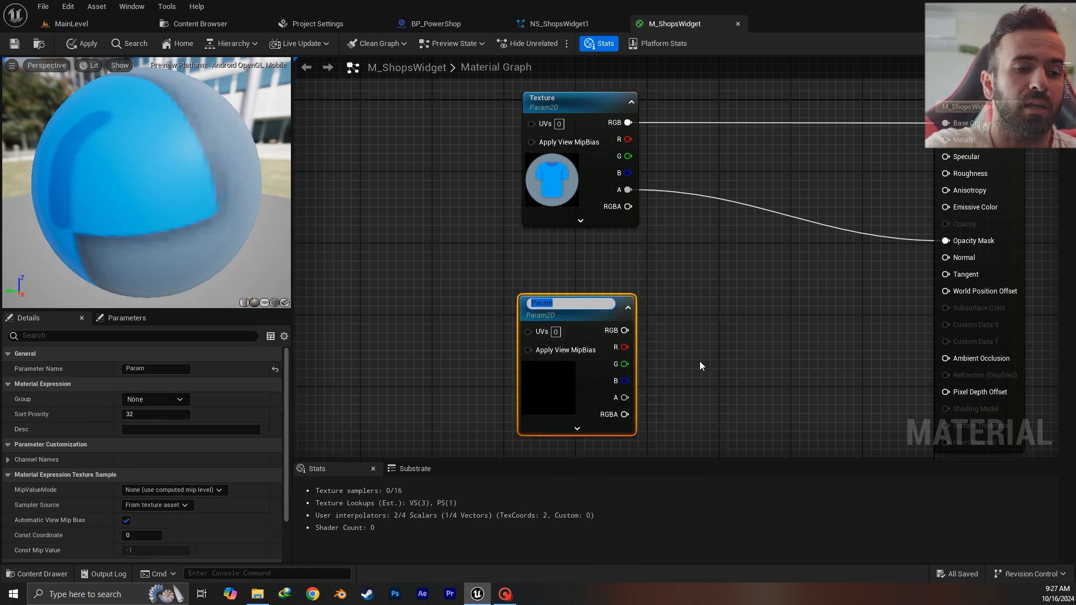
text(T)
key(Return)
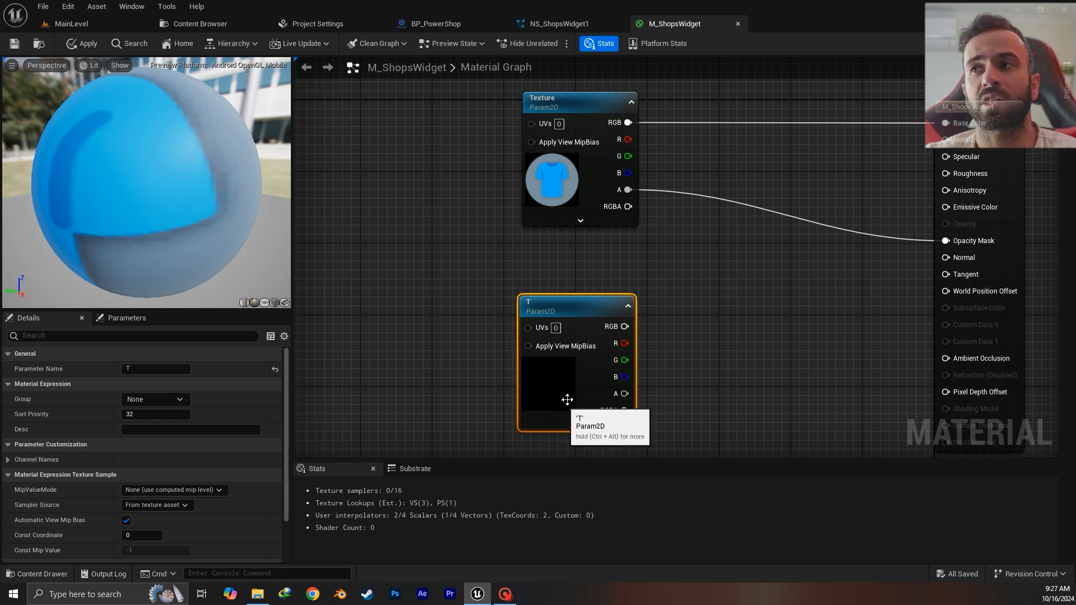
key(Delete)
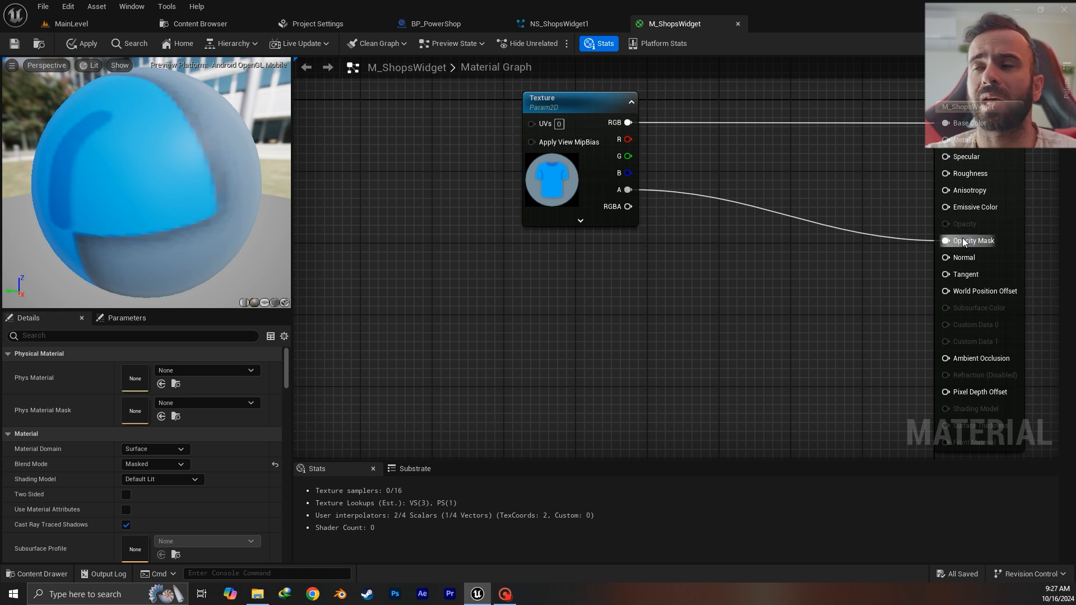
- Inspect the Texture node's tshirt texture with its alpha channel off and on, and close it
click(559, 187)
scroll(140, 477, down, 3)
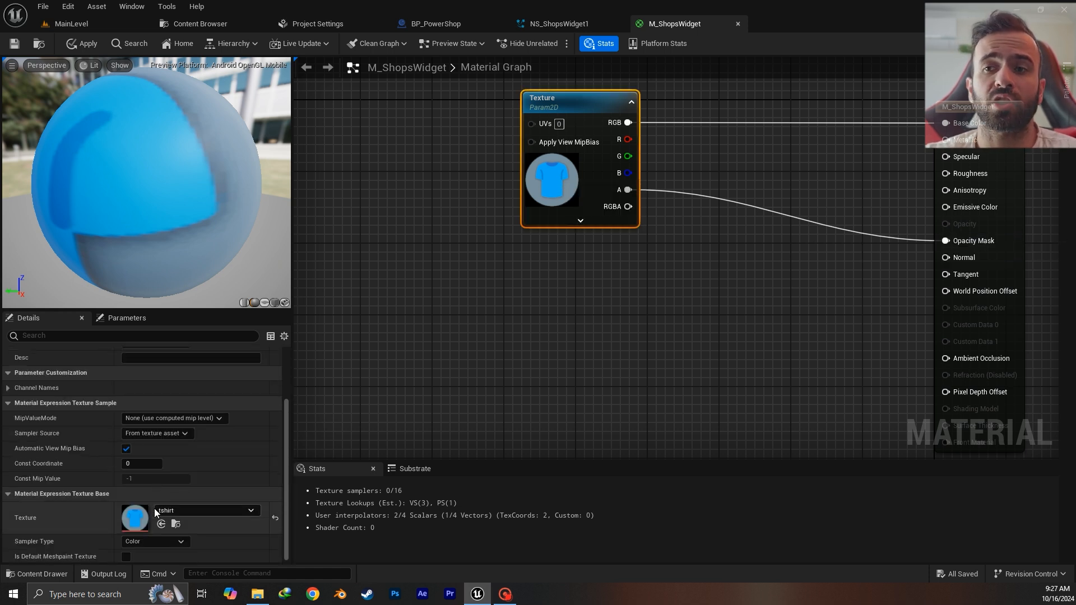
double_click(138, 537)
scroll(351, 294, up, 3)
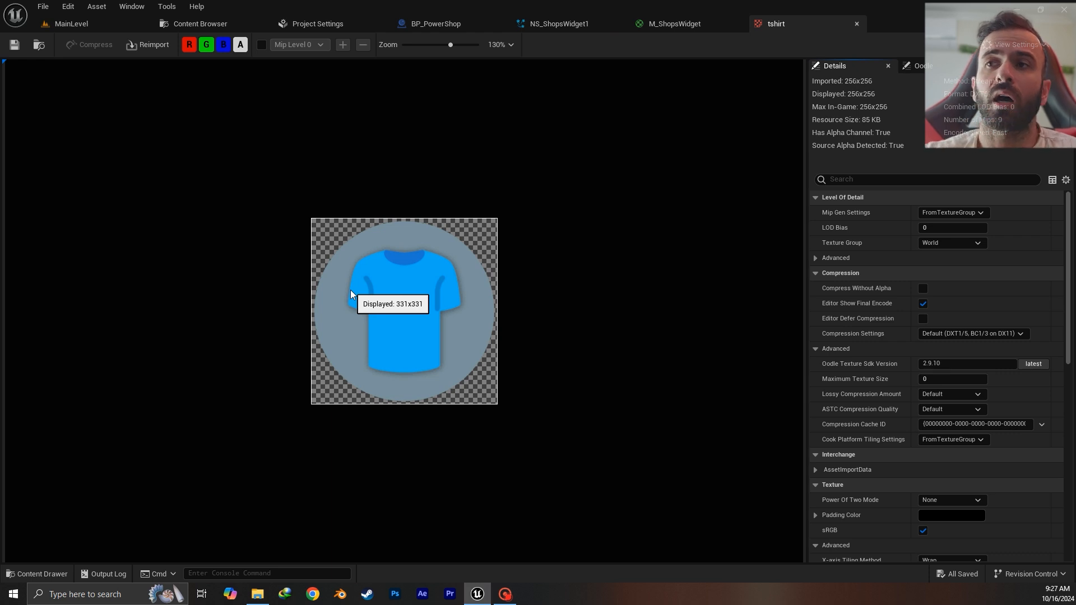
click(238, 48)
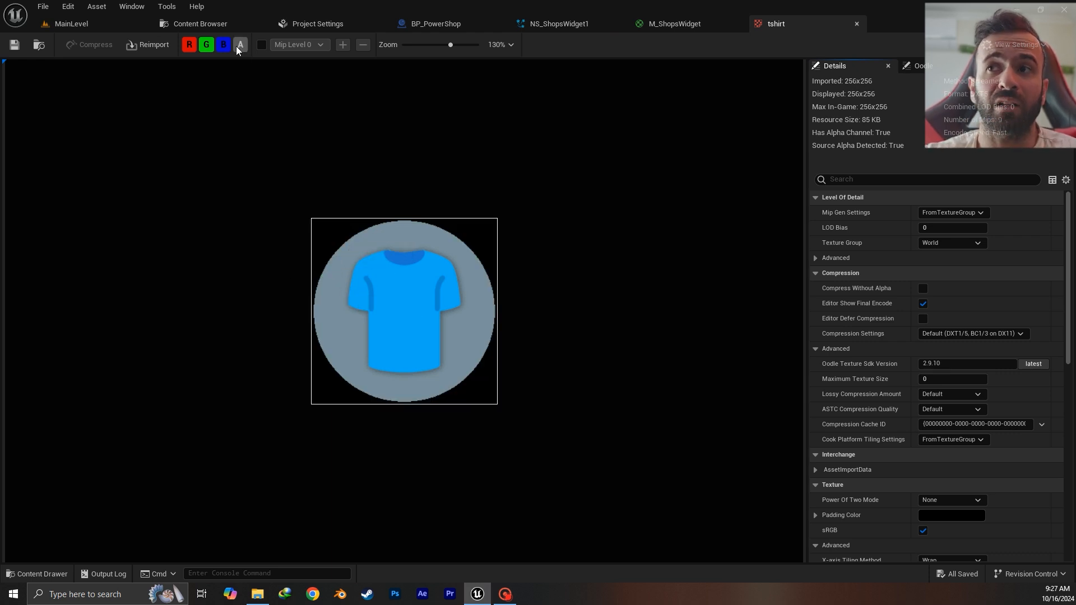
click(240, 46)
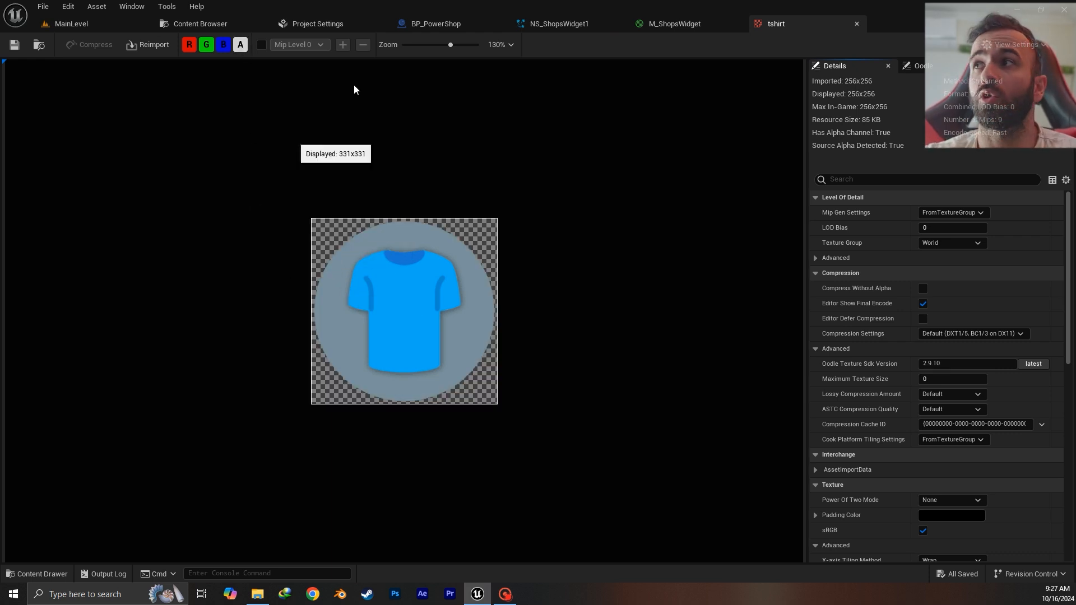
click(856, 25)
- Try the Opaque blend mode on the M_ShopsWidget material, and set it back to Masked
right_drag(696, 213, 646, 260)
click(939, 222)
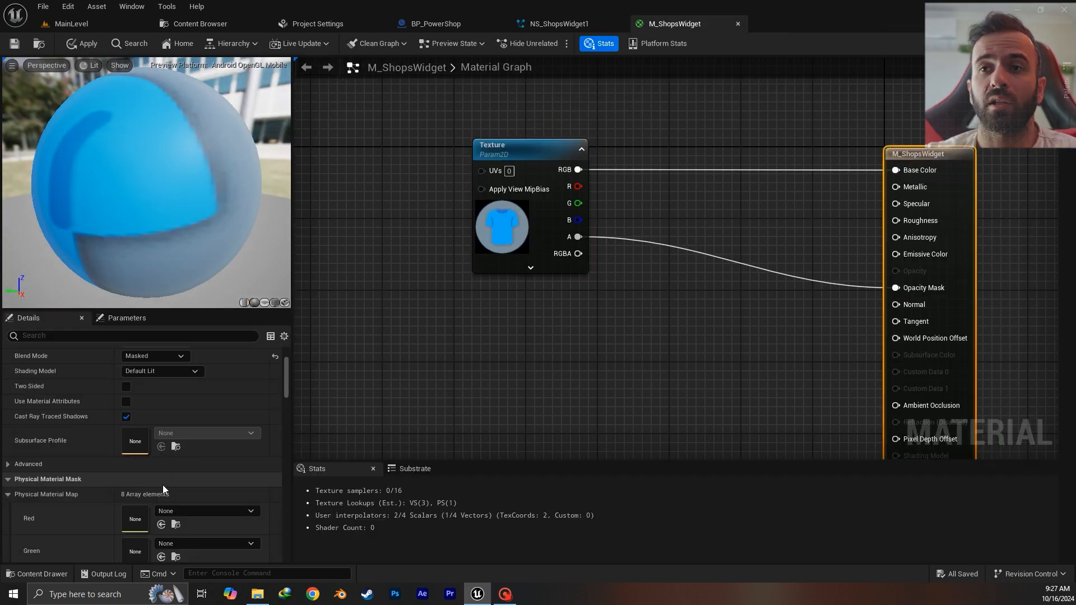
scroll(168, 443, up, 3)
click(155, 428)
click(151, 440)
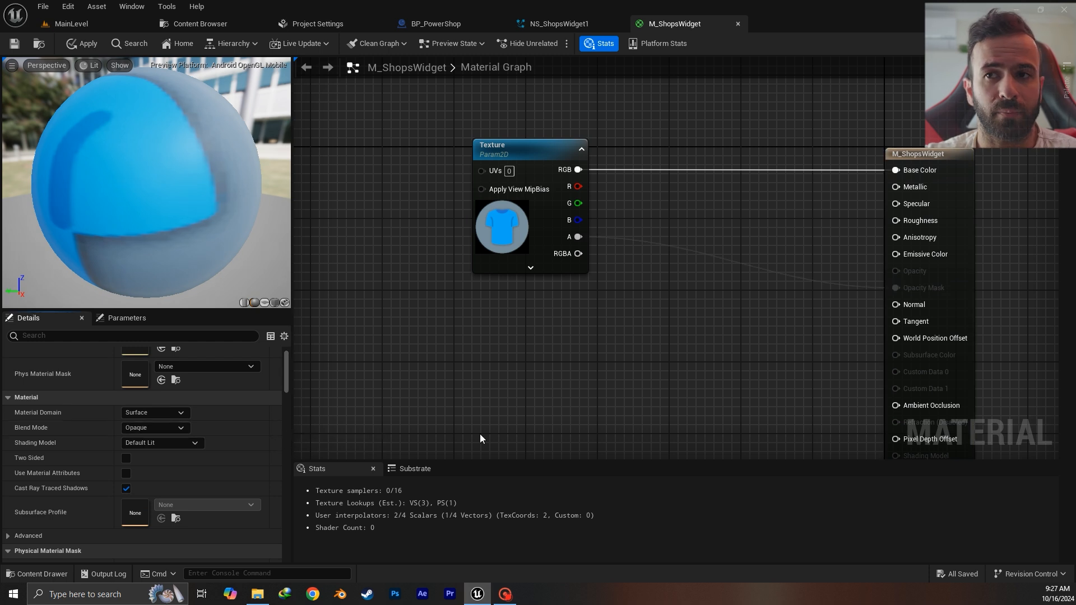
click(176, 429)
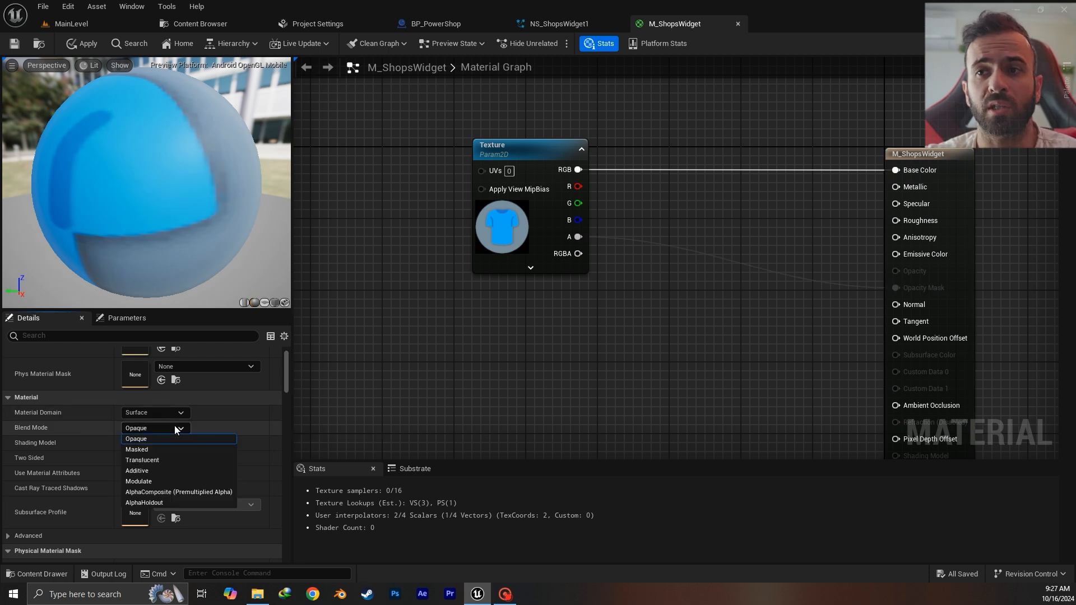
click(140, 450)
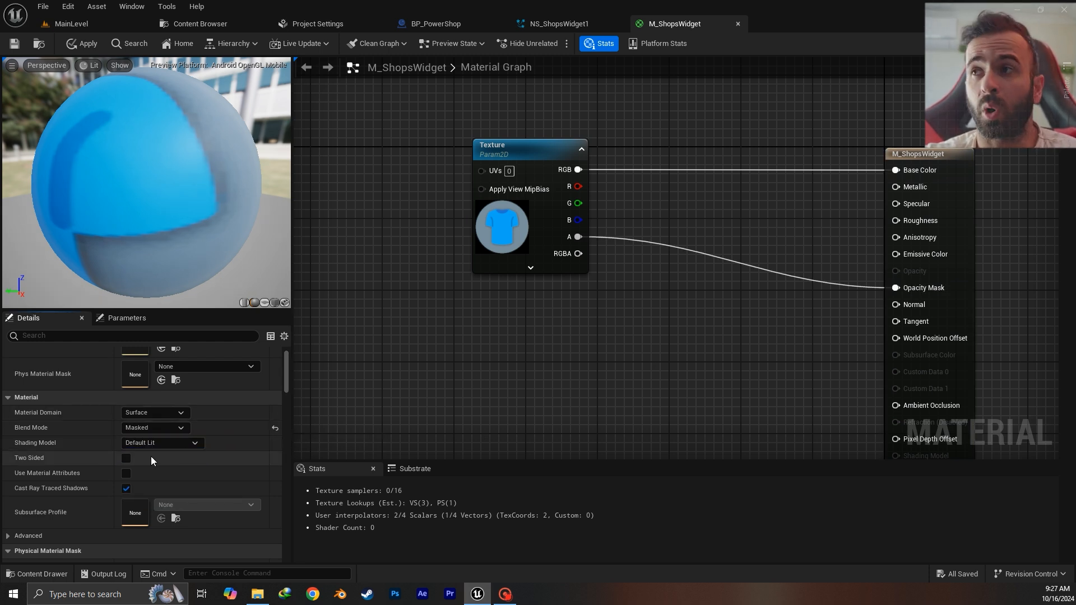
- Try the Unlit shading model with the Texture node's RGB output connected to Emissive Color, and undo both changes
click(962, 303)
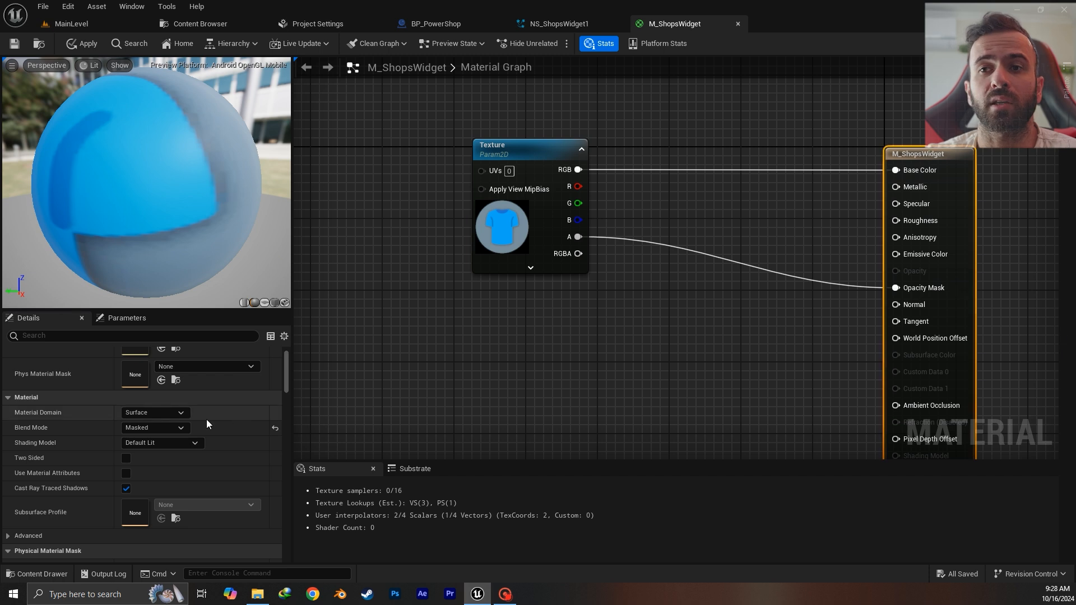
click(174, 443)
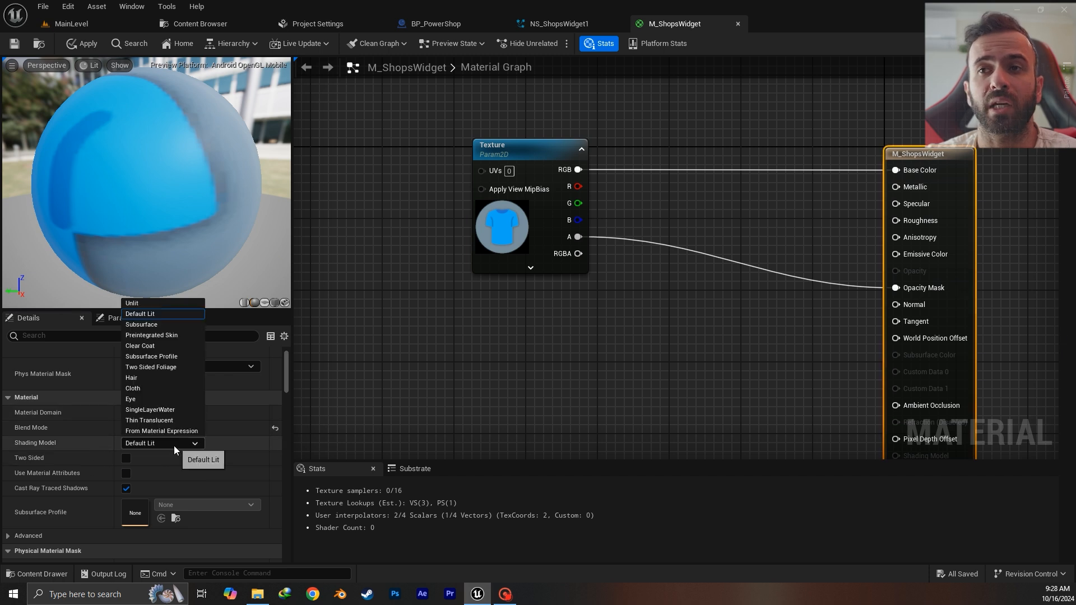
click(147, 307)
drag(580, 171, 896, 255)
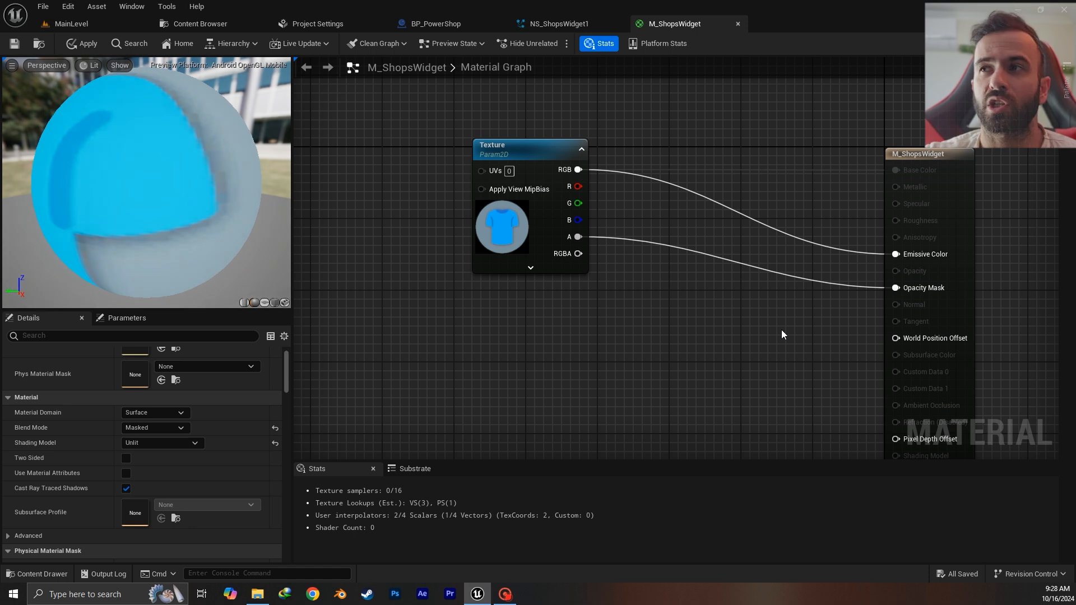
key(ctrl+z)
key(ctrl+z)
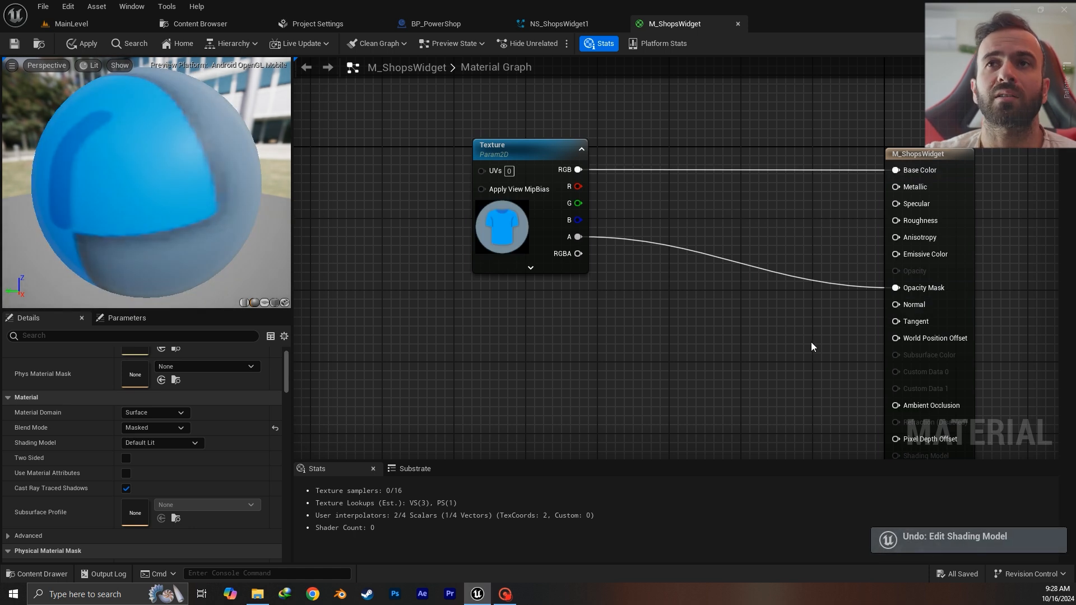
- Apply and save the M_ShopsWidget material, and locate it in the Content Browser
click(83, 43)
click(14, 44)
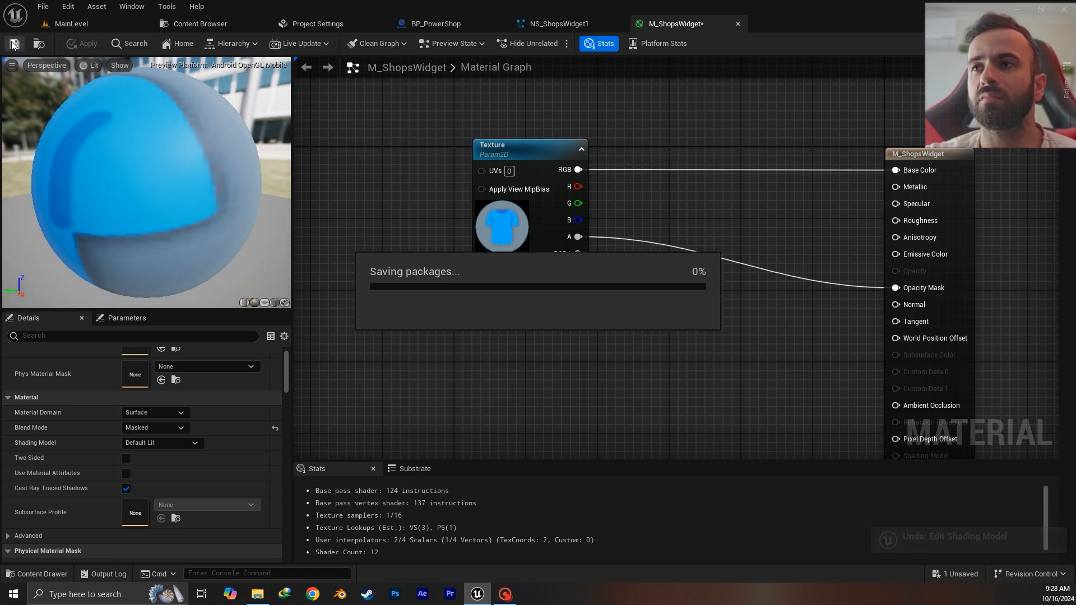
click(49, 50)
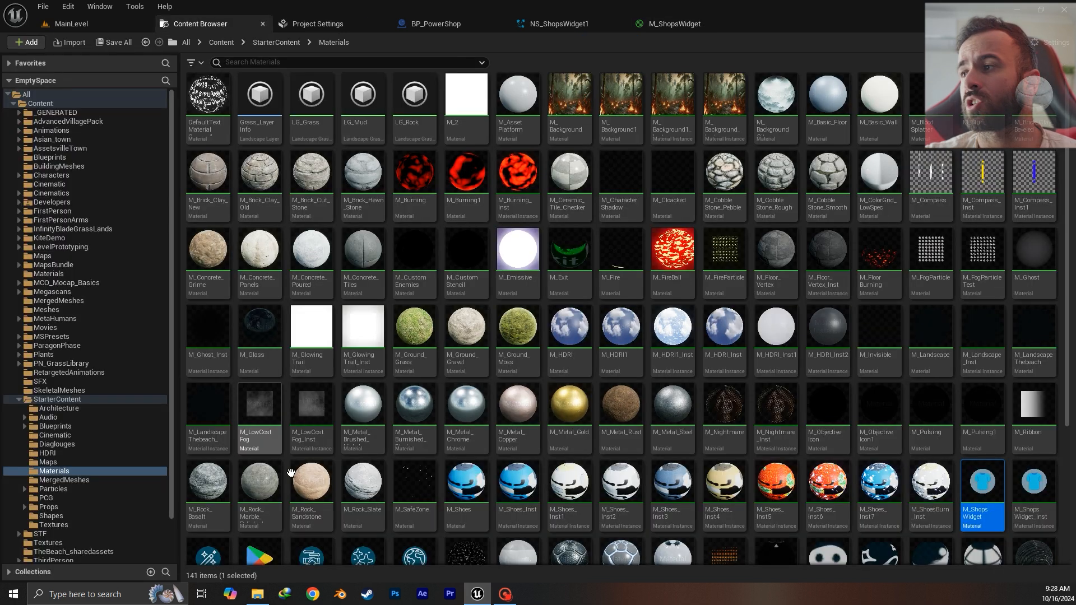
- Inspect the Texture parameter of M_ShopsWidget_Inst alongside the icons in the main level, and locate the instance in the Content Browser
right_click(983, 482)
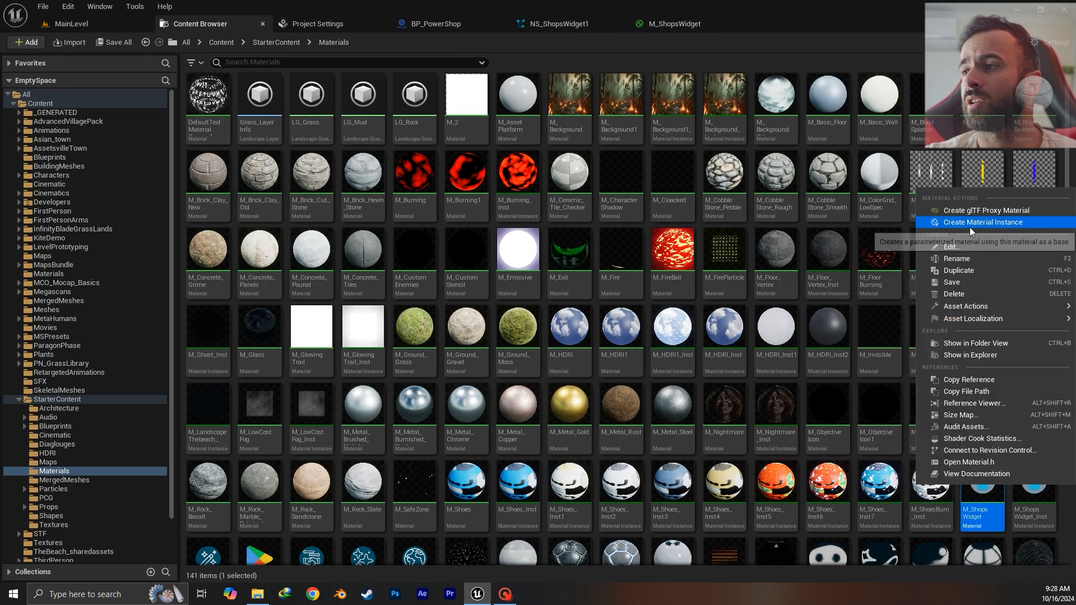
double_click(1036, 495)
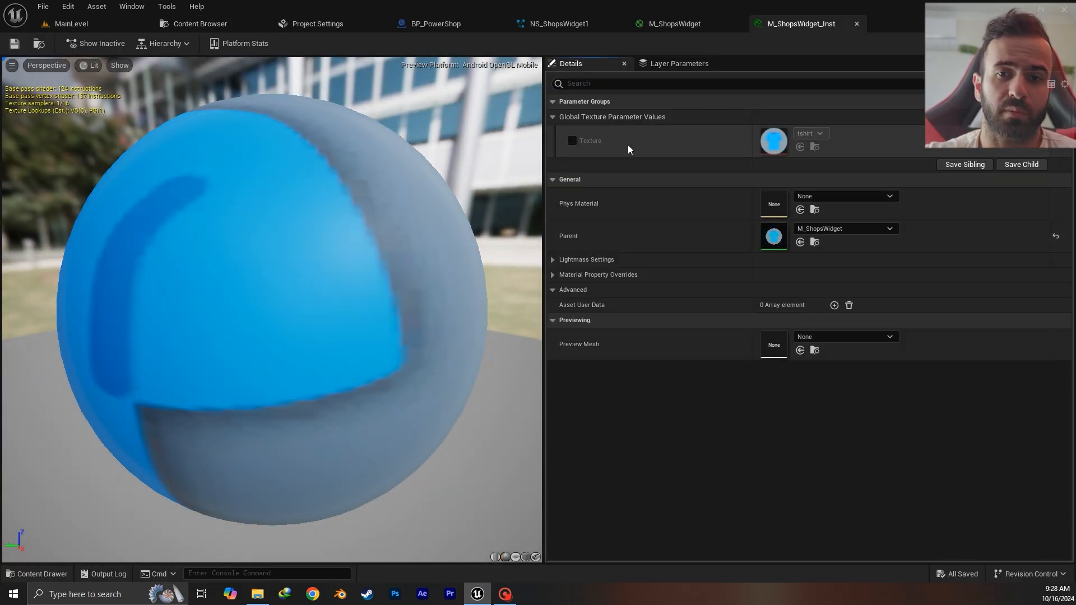
click(62, 24)
right_drag(384, 202, 585, 205)
click(835, 25)
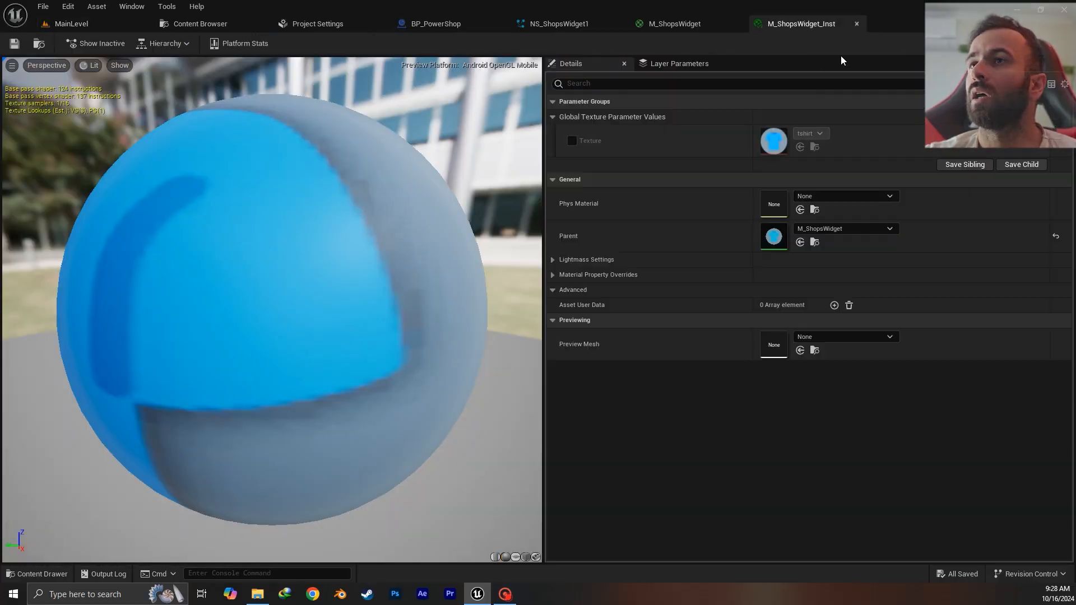
click(38, 43)
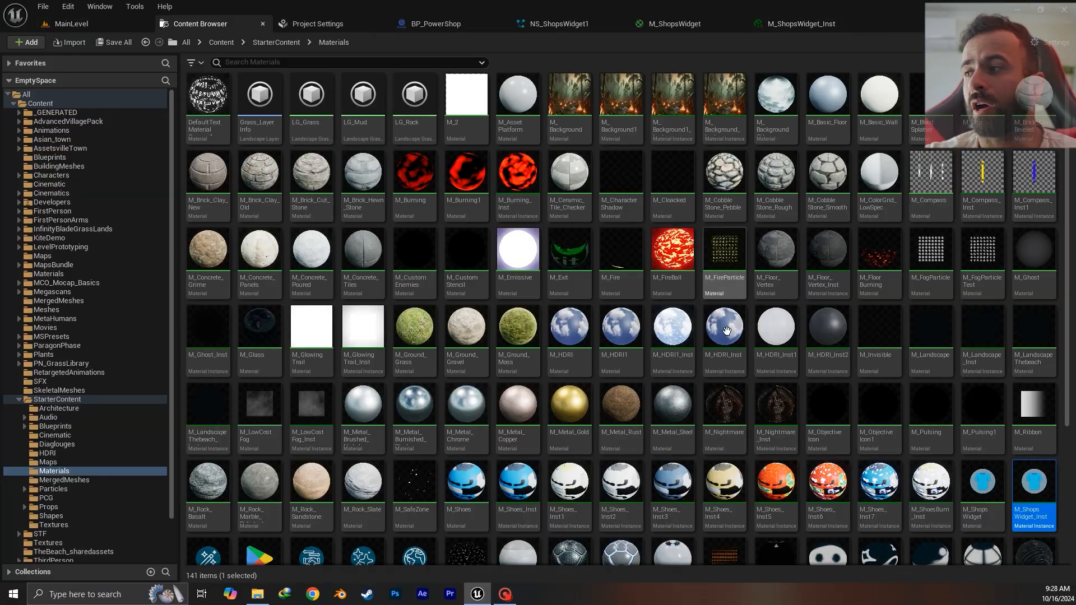
- Inspect the Sprite Renderer settings of the SingleLoopingParticle emitter in NS_ShopsWidget1
click(566, 26)
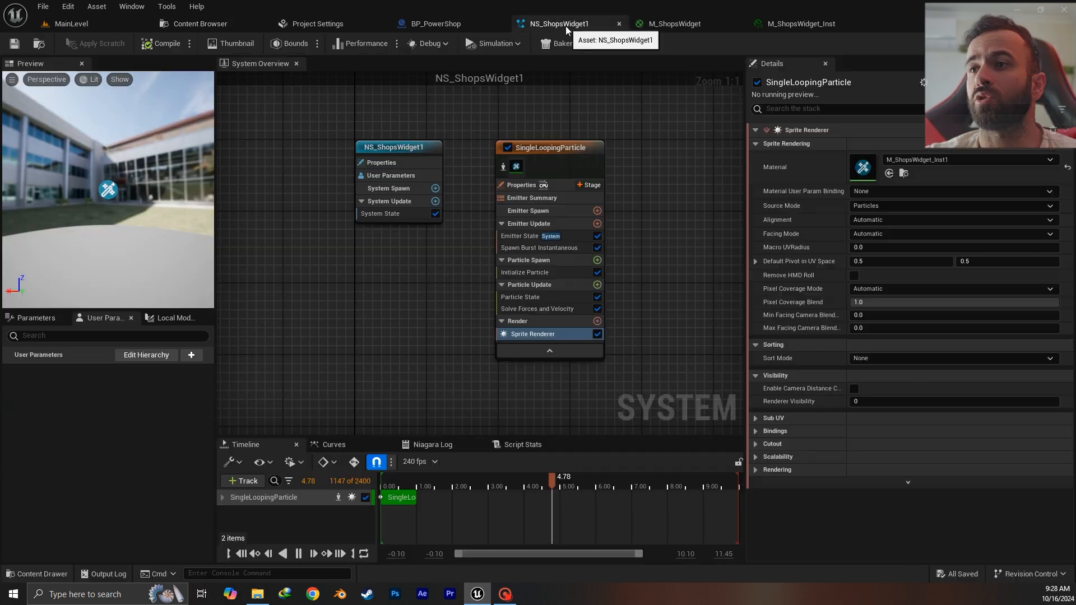
click(526, 309)
click(535, 335)
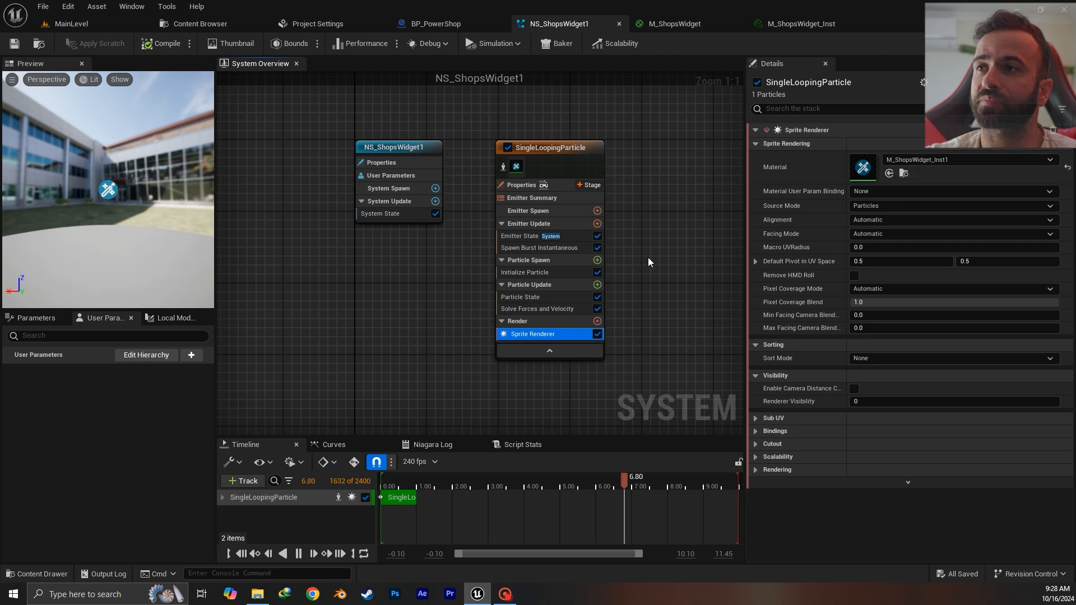
- Examine the emitter's Properties, Emitter Spawn, Emitter State and Spawn Burst Instantaneous settings
click(523, 191)
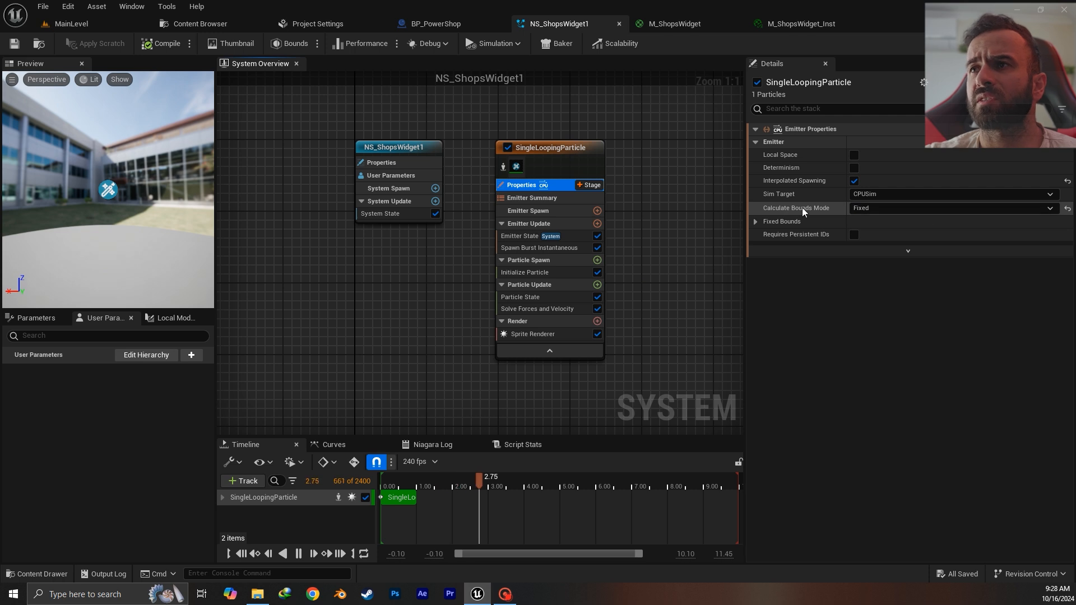
click(528, 212)
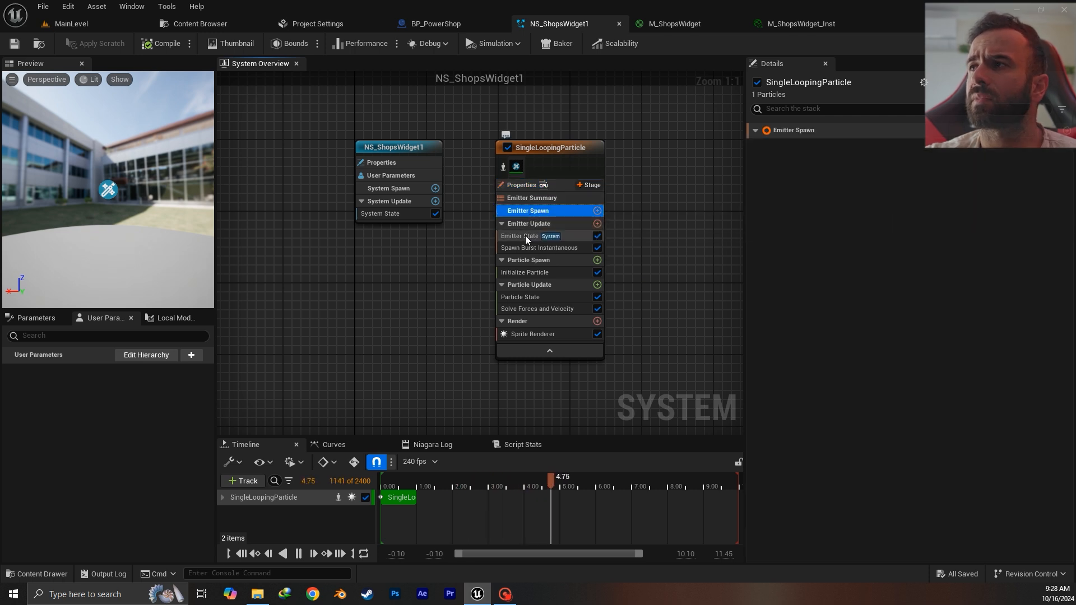
click(526, 236)
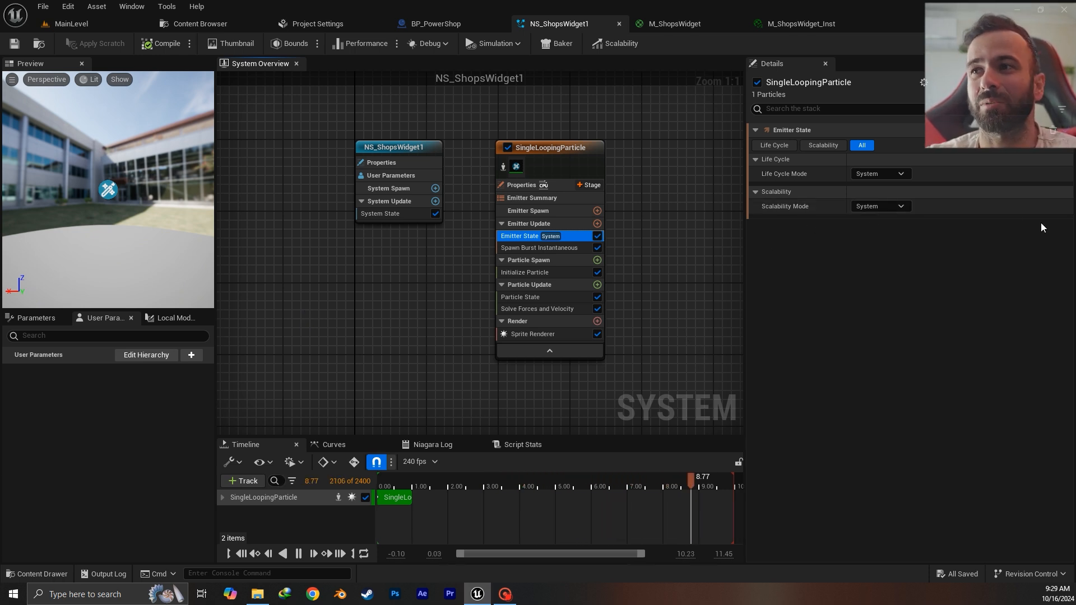
click(533, 248)
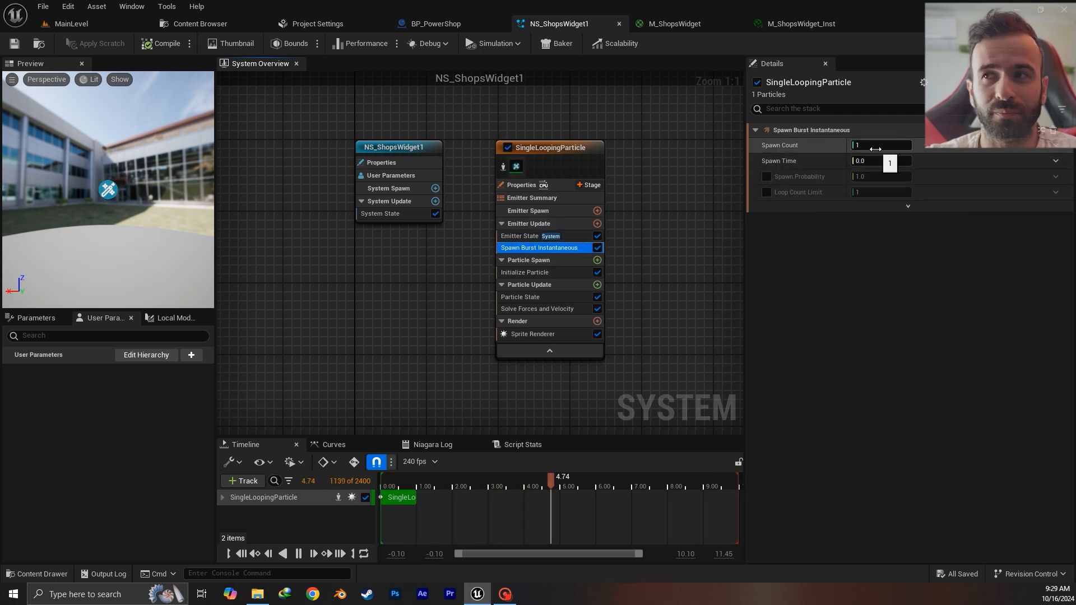
click(520, 236)
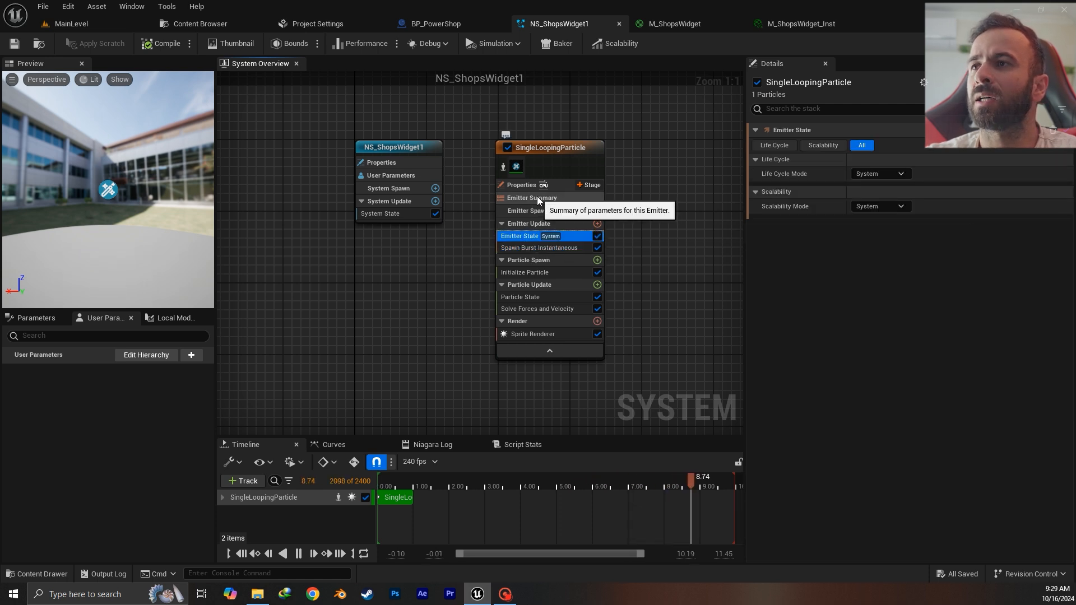
- Examine the Initialize Particle, Emitter State, Particle State, Solve Forces and Velocity, and Sprite Renderer settings
click(523, 272)
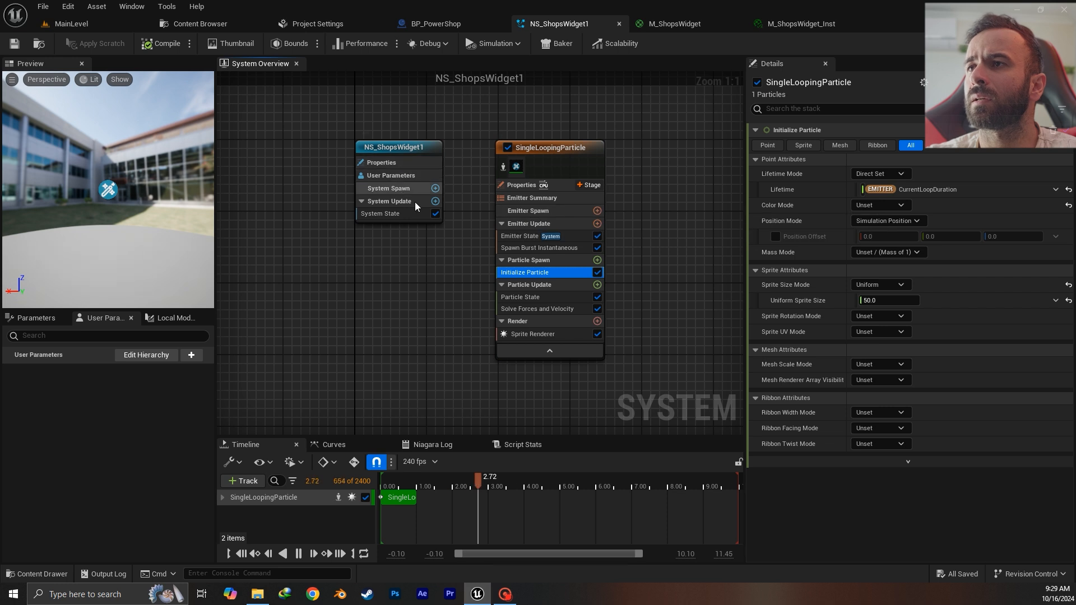
click(516, 212)
click(527, 236)
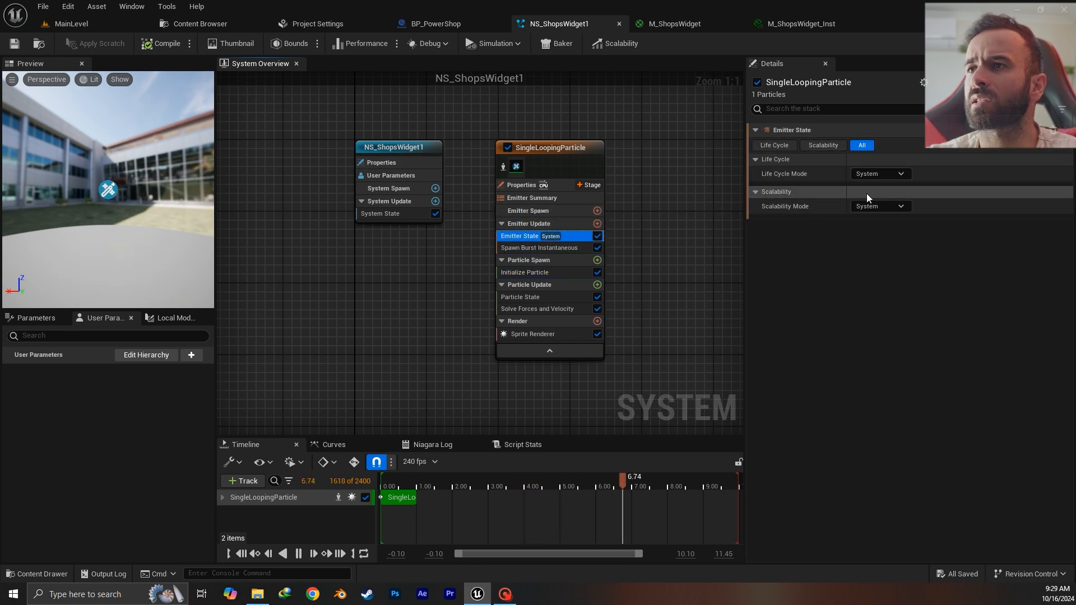
click(525, 272)
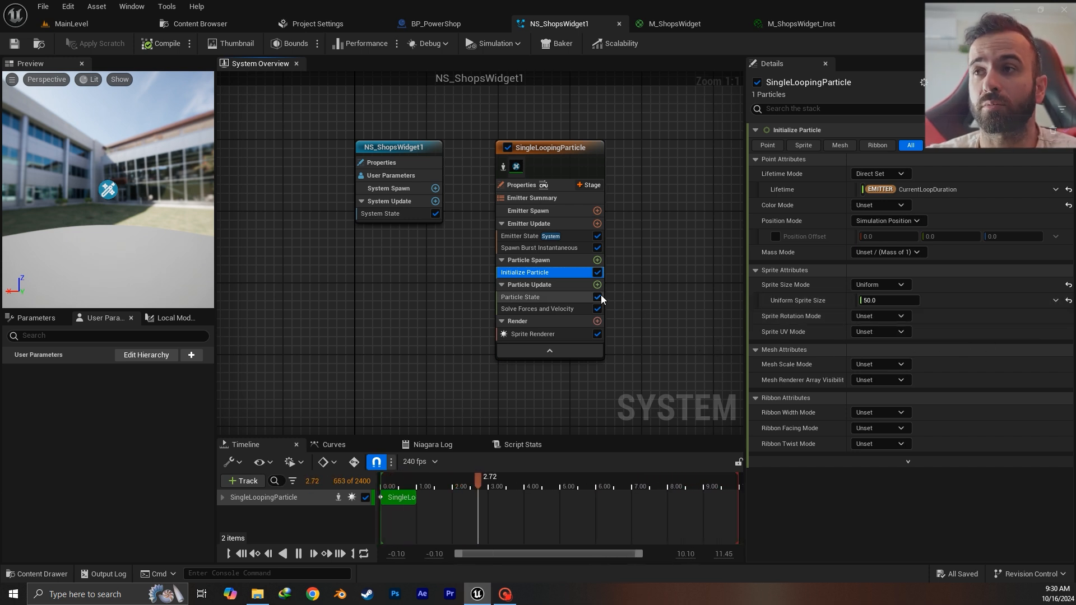
click(563, 298)
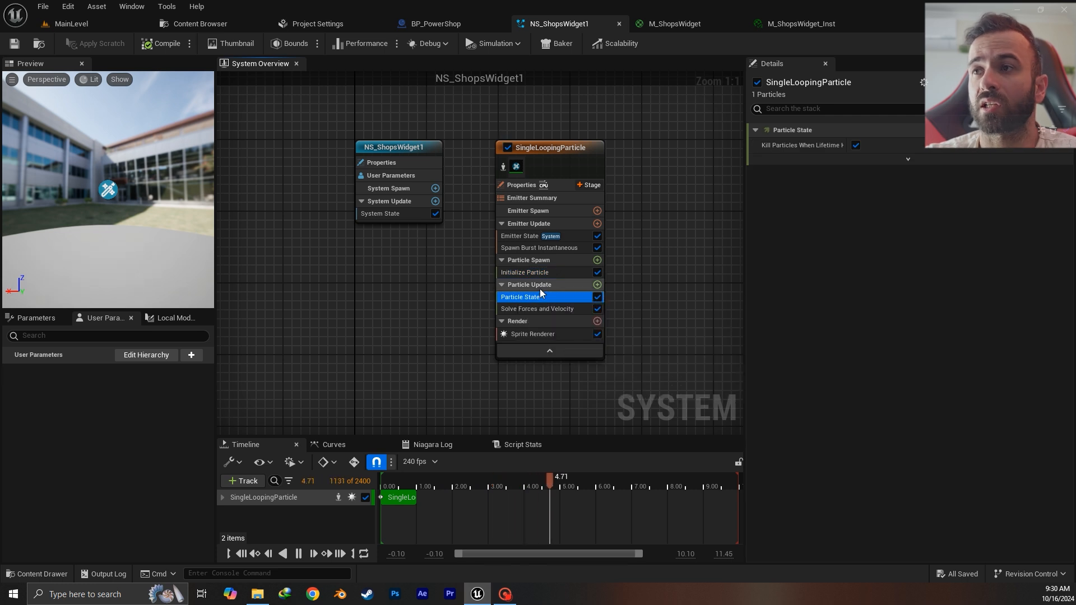
click(526, 309)
click(542, 335)
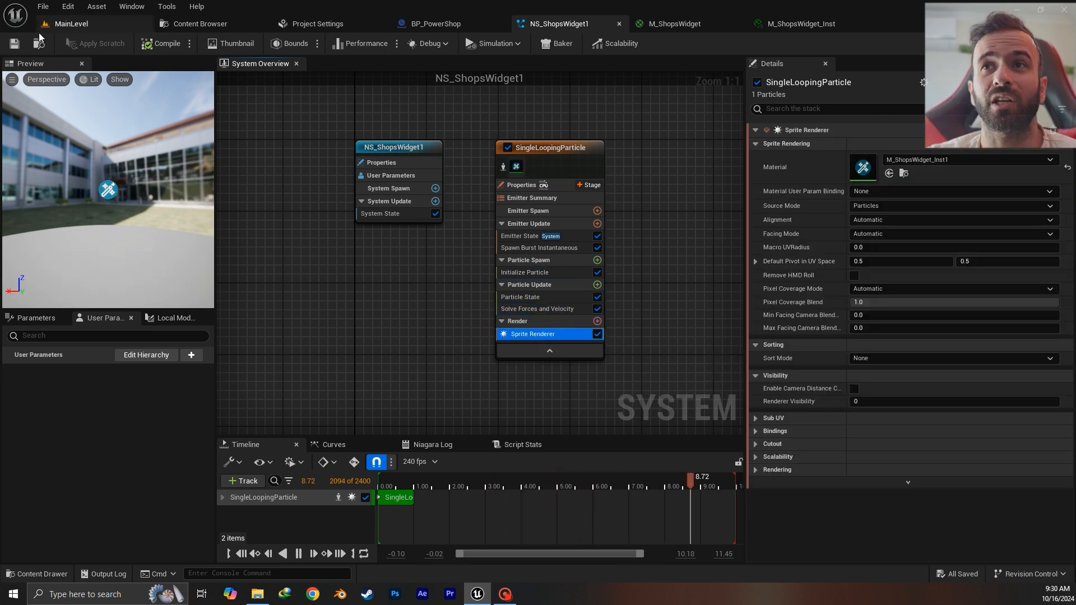
- Compile NS_ShopsWidget1 and locate it in the Content Browser
click(155, 47)
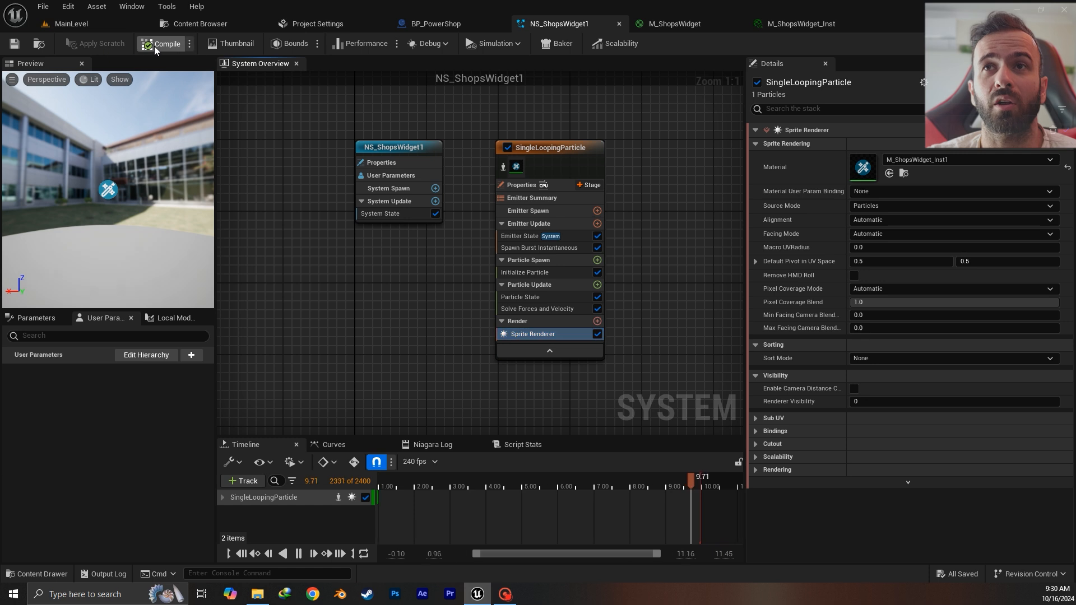
click(39, 44)
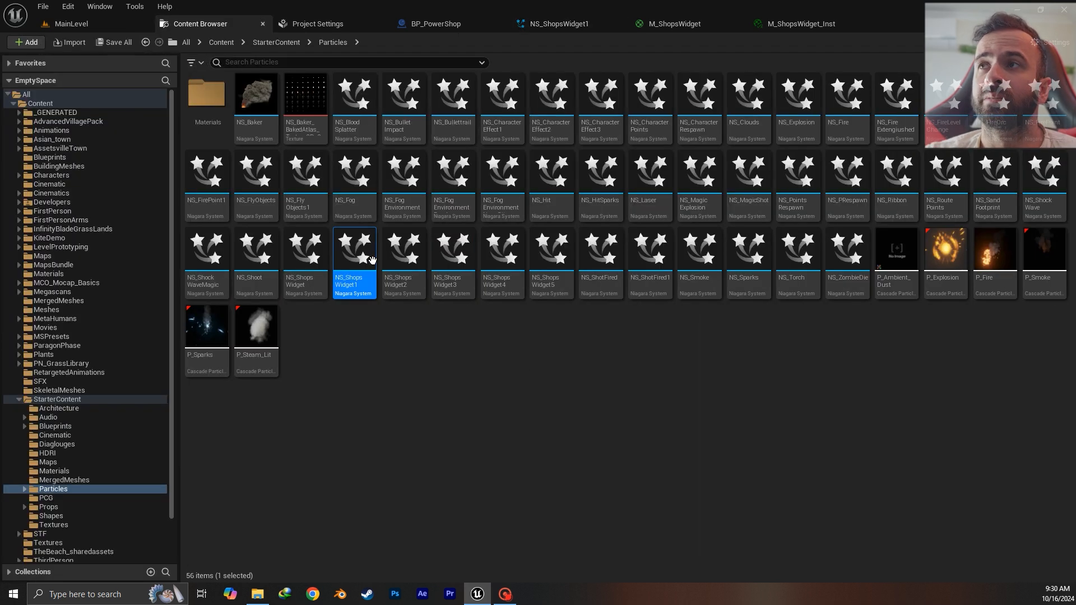
- Try adding a second NS_ShopsWidget1 component under the existing one in BP_PowerShop, raised to a relative height of about 61.75, and delete it
drag(373, 260, 105, 210)
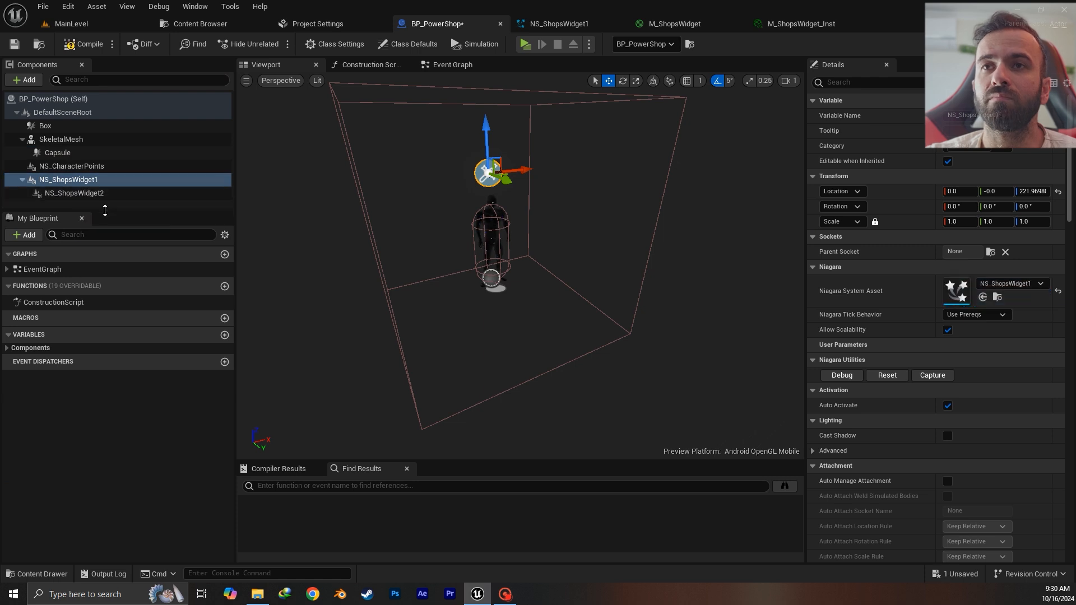
click(96, 193)
drag(487, 138, 477, 118)
key(w)
right_drag(521, 208, 385, 192)
key(a)
key(e)
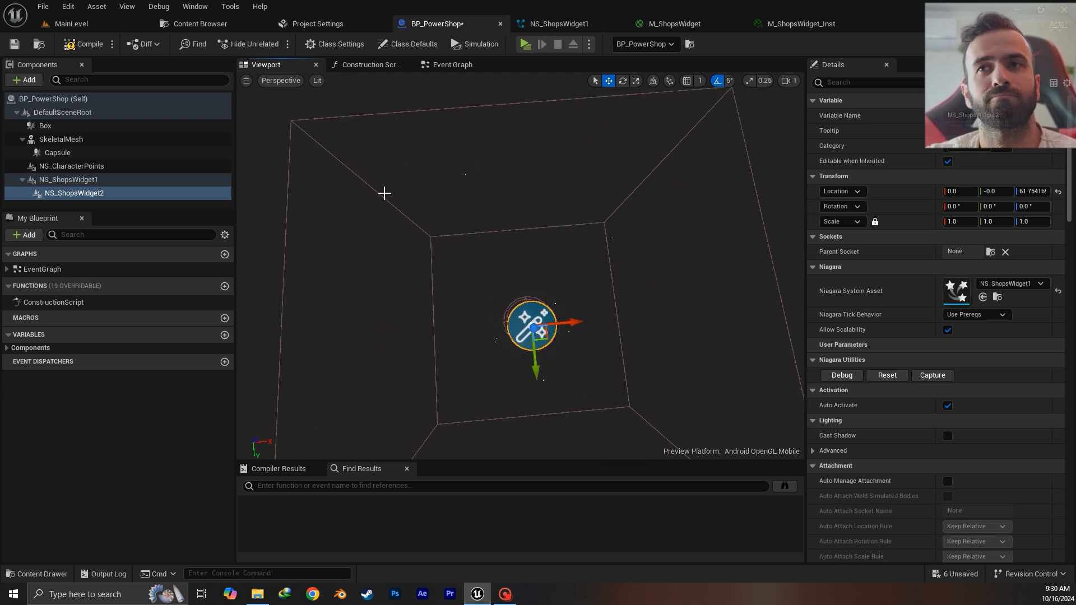
key(Delete)
mouse_move(485, 266)
right_down()
mouse_move(468, 262)
mouse_move(460, 185)
mouse_move(421, 162)
mouse_move(392, 174)
mouse_move(364, 145)
mouse_move(336, 168)
mouse_move(297, 174)
mouse_move(501, 275)
right_up()
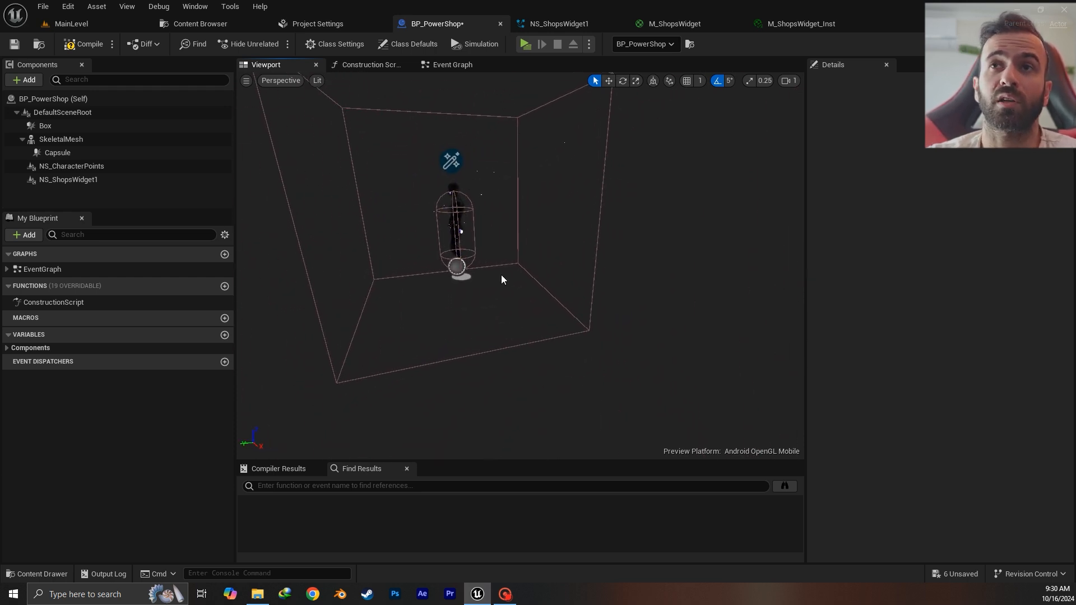
- Compile the BP_PowerShop blueprint and return to the main level to view the shop icons
click(79, 47)
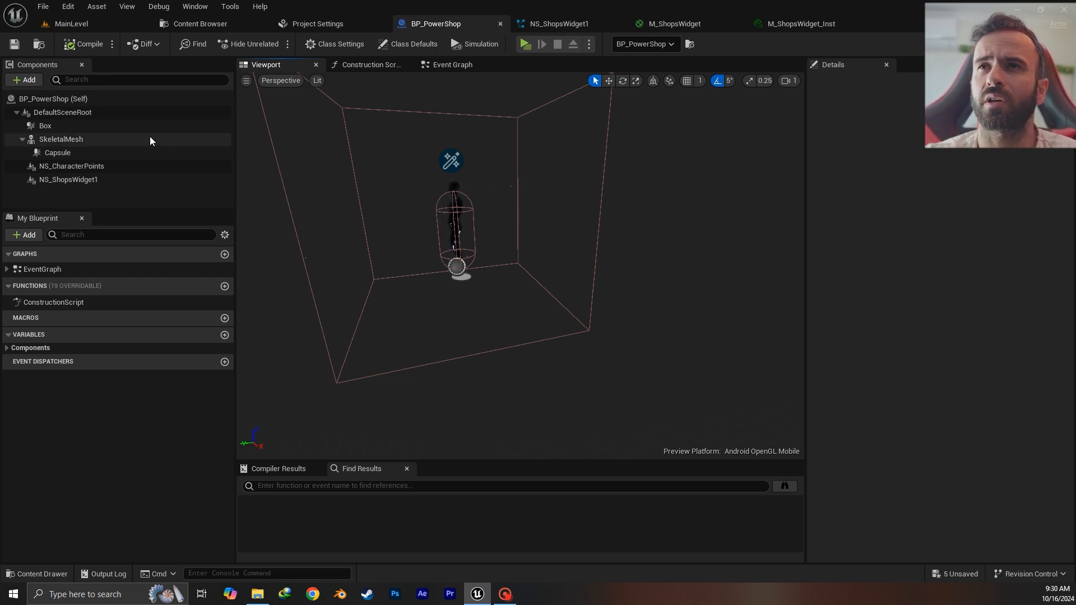
click(82, 27)
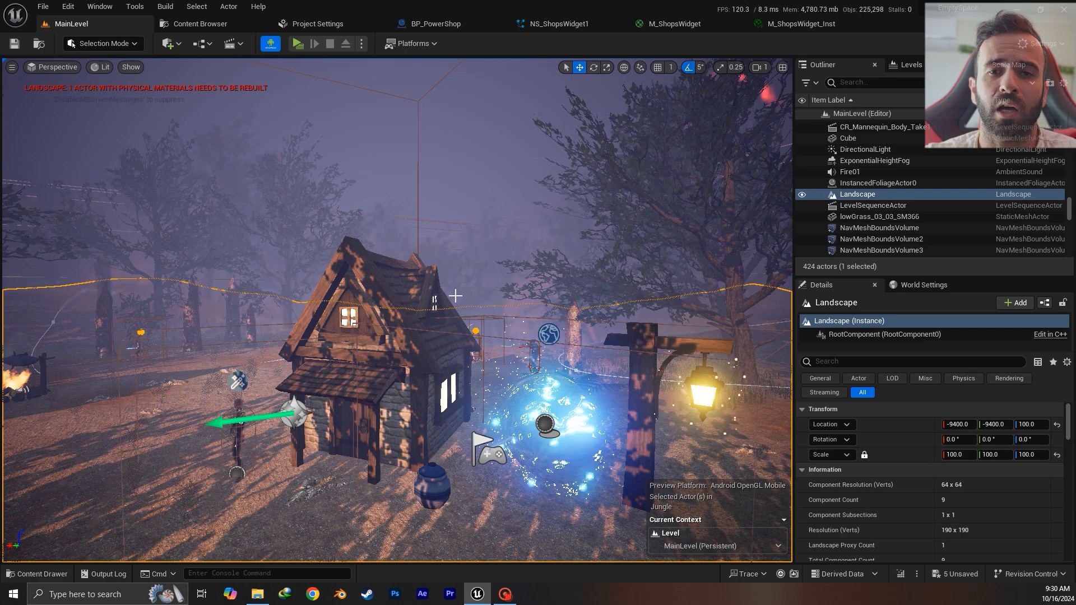